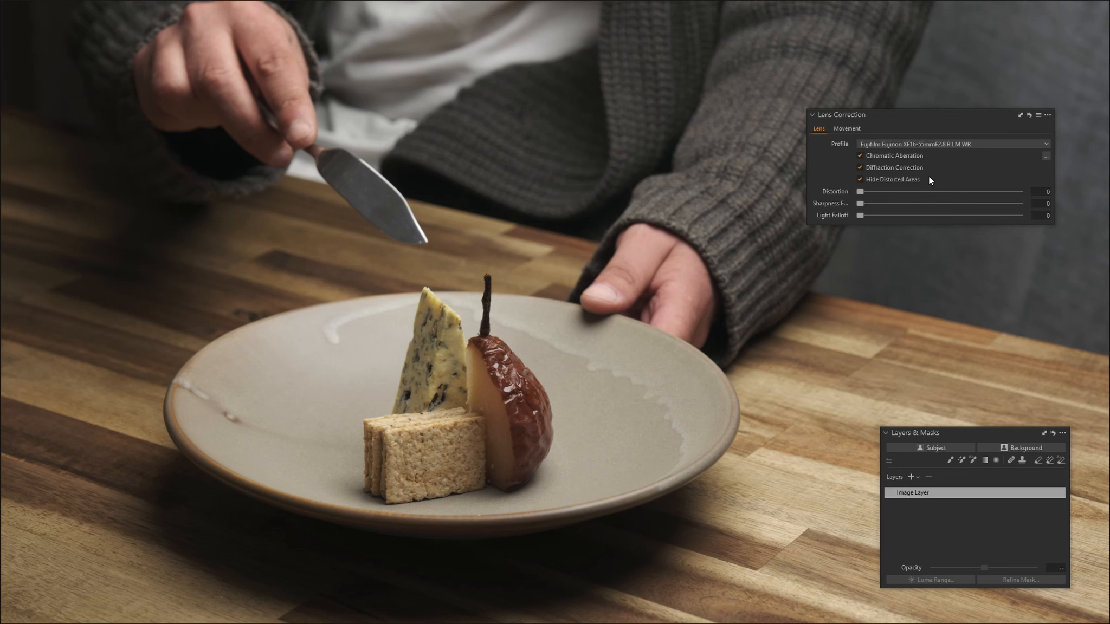
Set the lens correction's distortion to 100 and increase its light falloff correction
left_click_drag(860, 191, 989, 196)
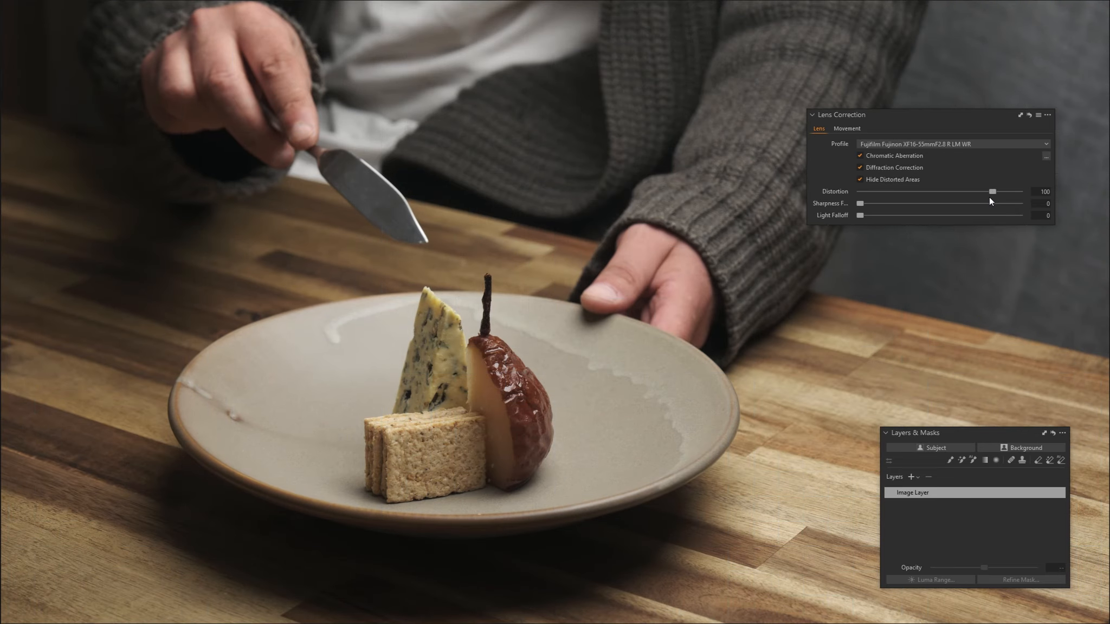
left_click_drag(859, 215, 977, 215)
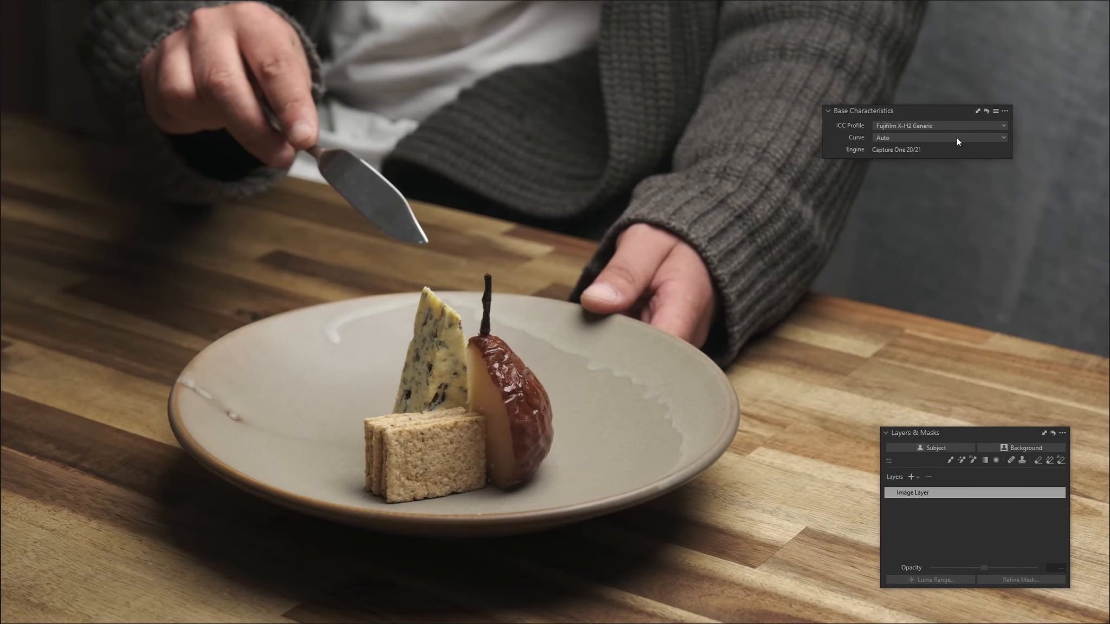
Try the Film Standard base curve and settle on Fujifilm ETERNA (CINEMA) as the curve
left_click(956, 137)
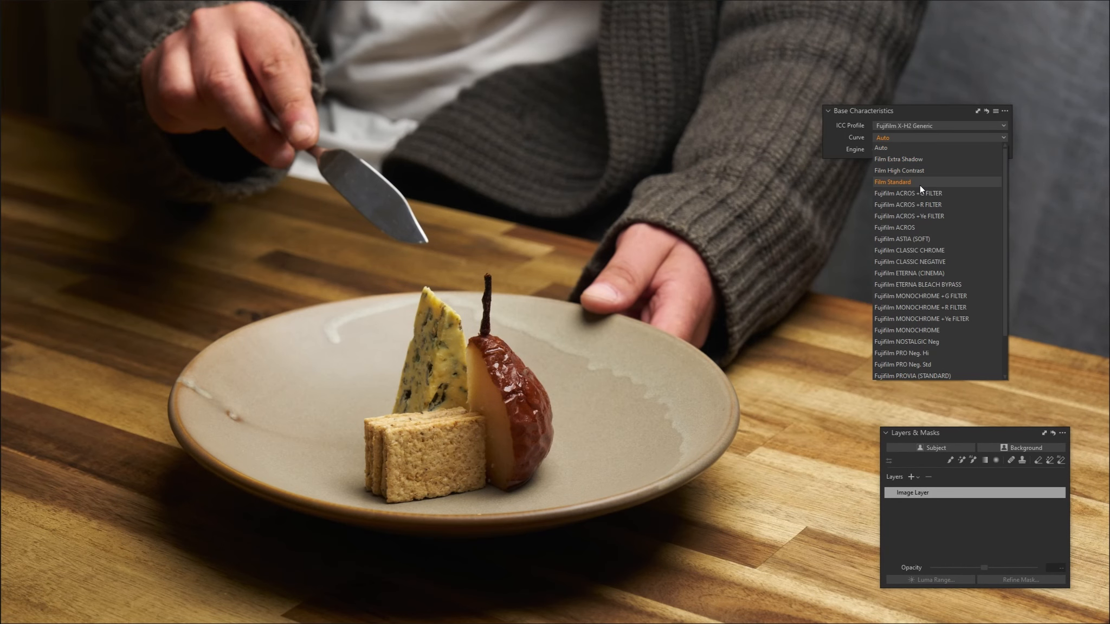
left_click(920, 182)
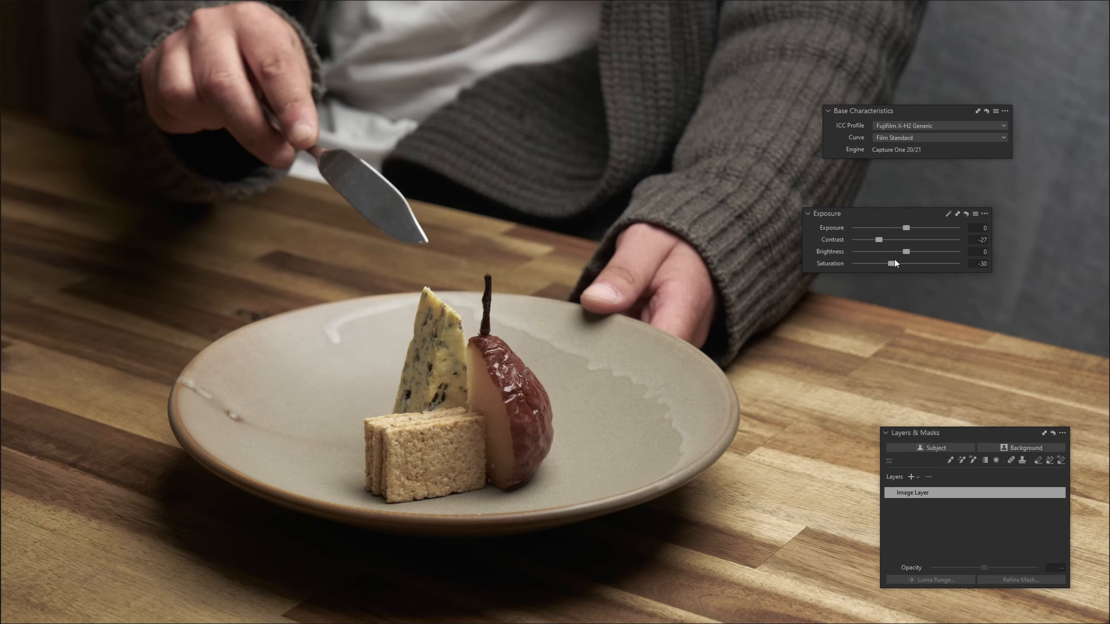
left_click(936, 135)
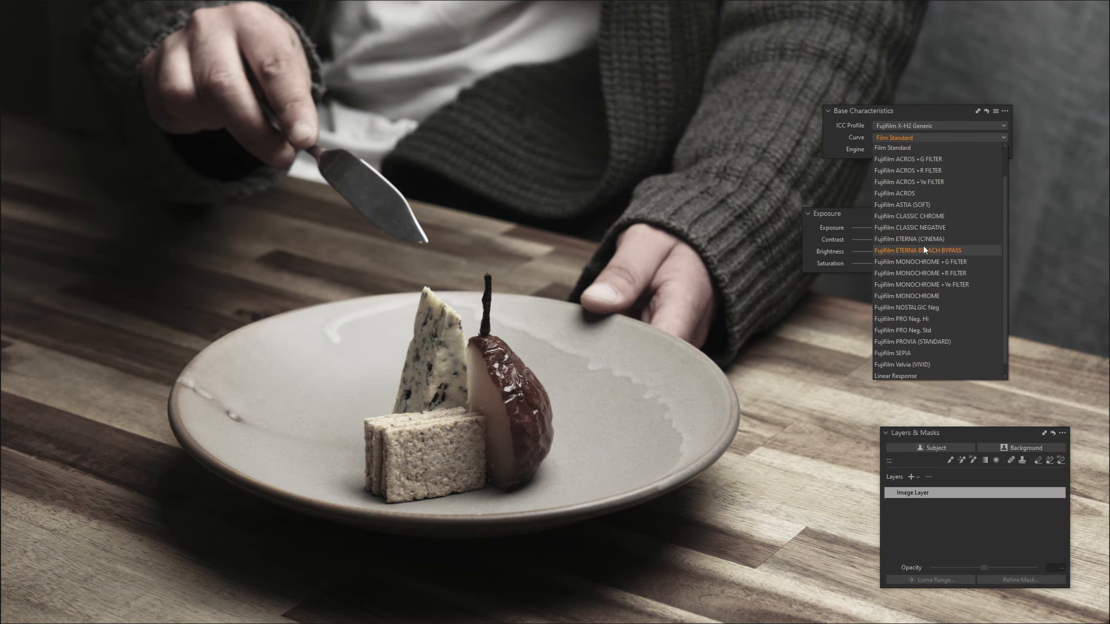
left_click(924, 239)
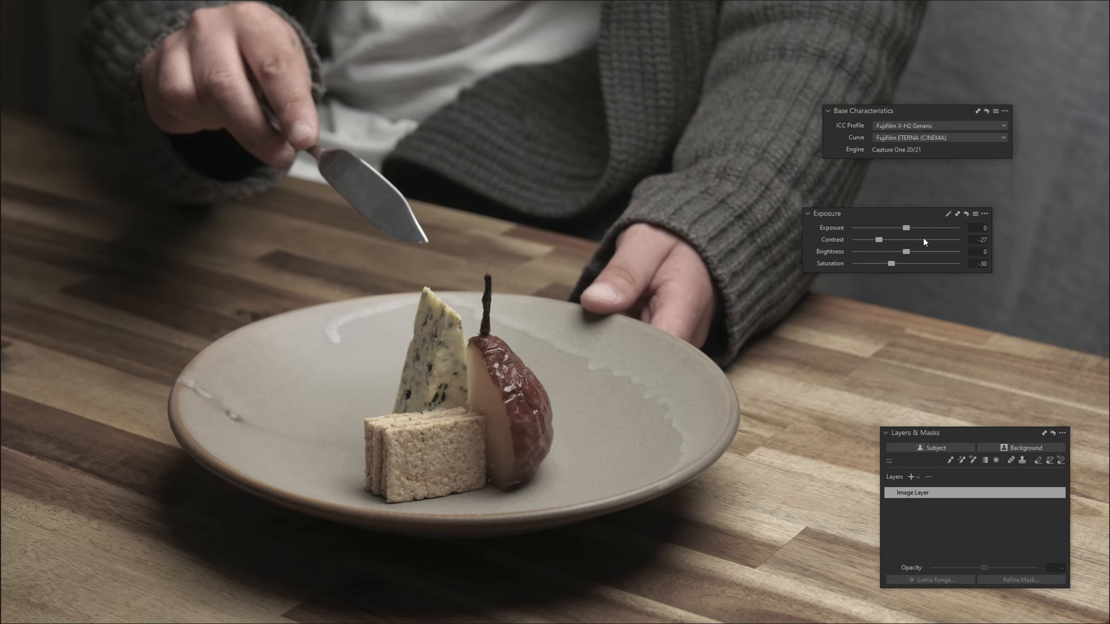
Reset the exposure contrast and saturation to 0 and move the Exposure and Base Characteristics tools off the image
double_click(878, 239)
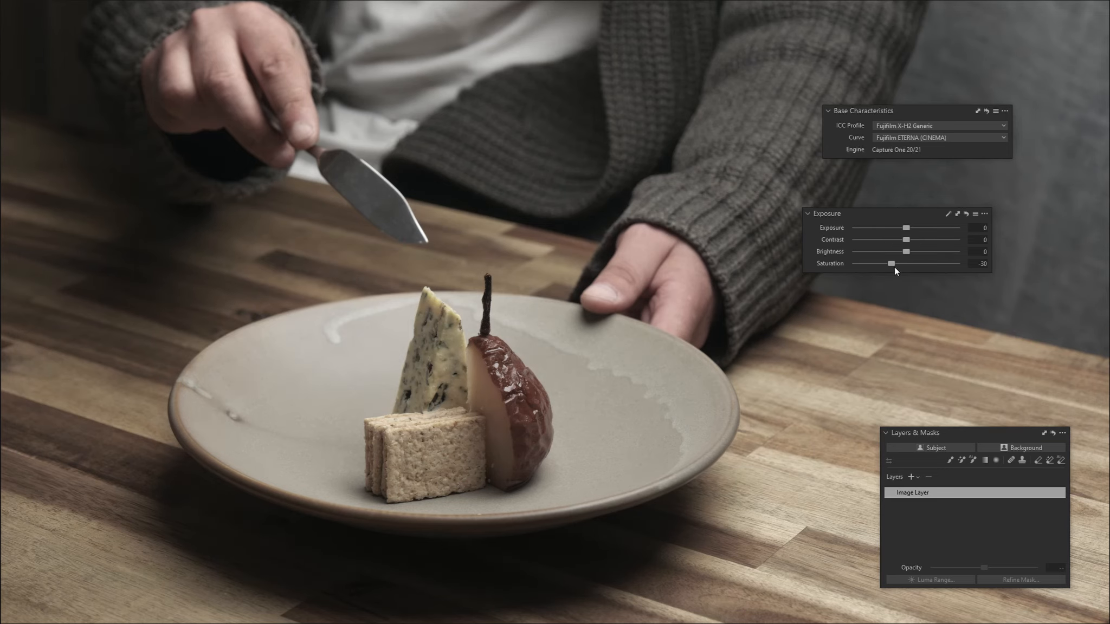
double_click(894, 265)
left_click_drag(914, 218, 1109, 163)
left_click_drag(921, 111, 1109, 57)
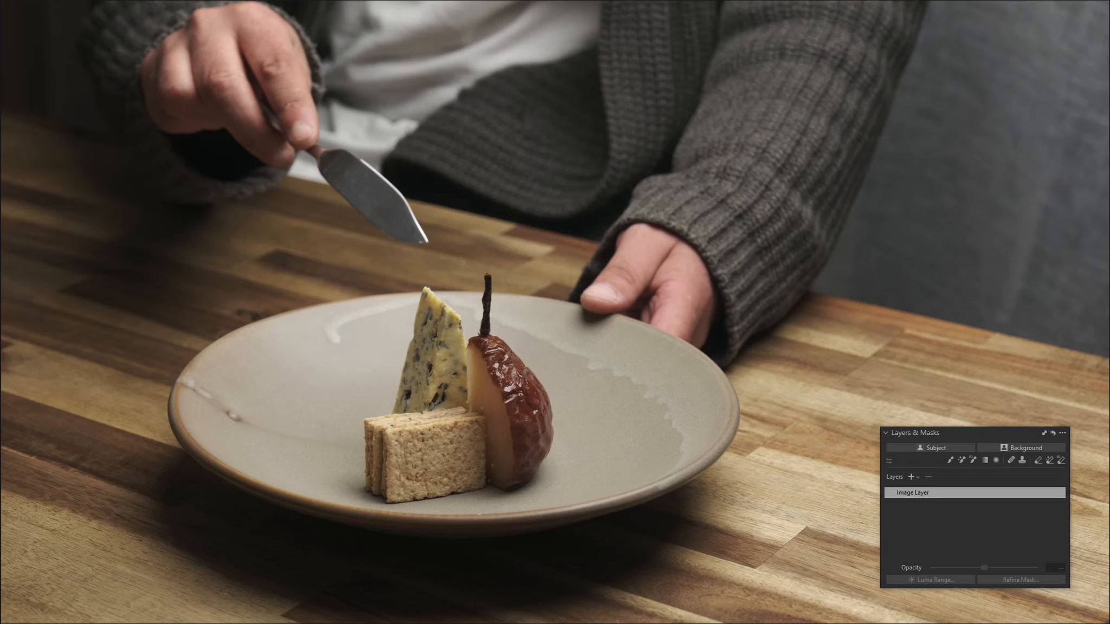
Place the Histogram over the image, widen it, and put the White Balance tool below it as a separate floating tool
left_click_drag(1108, 112, 829, 113)
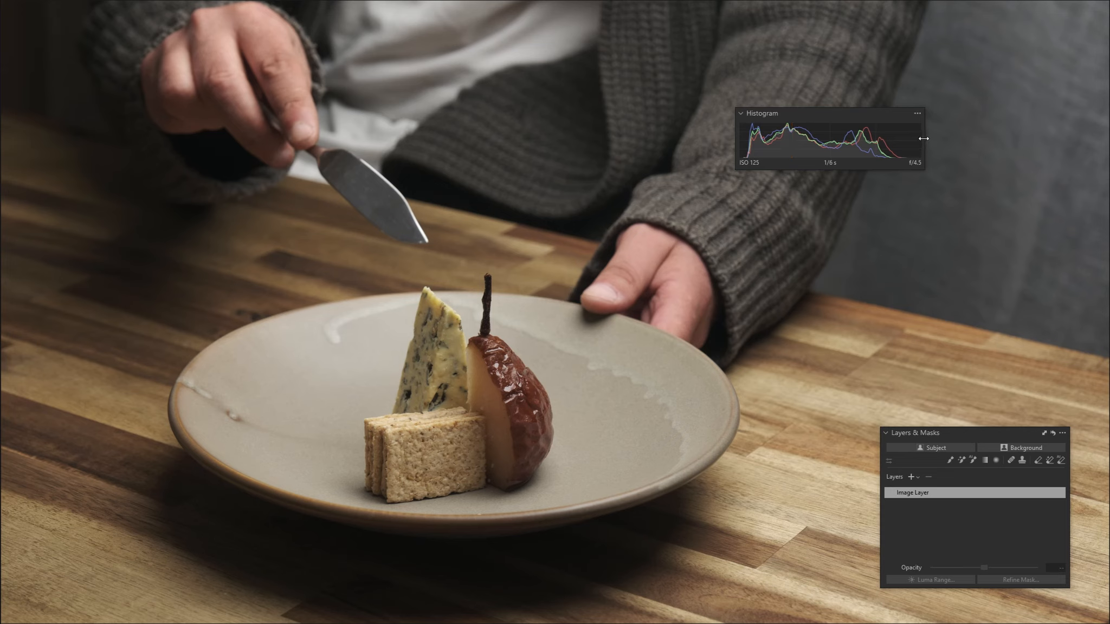
left_click_drag(923, 138, 1088, 135)
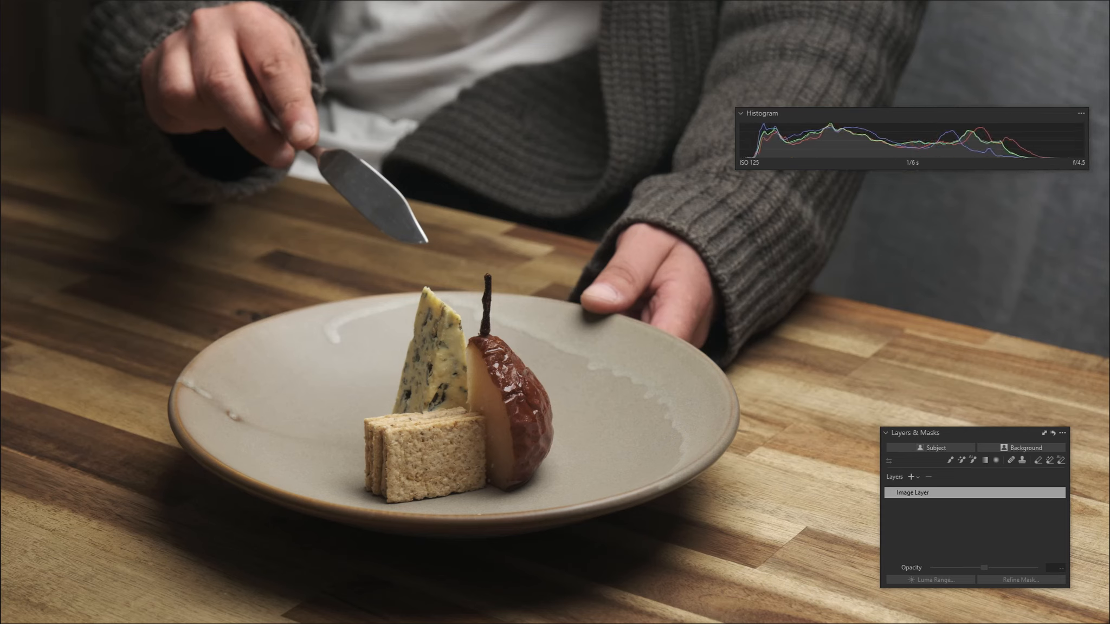
left_click_drag(1106, 217, 944, 252)
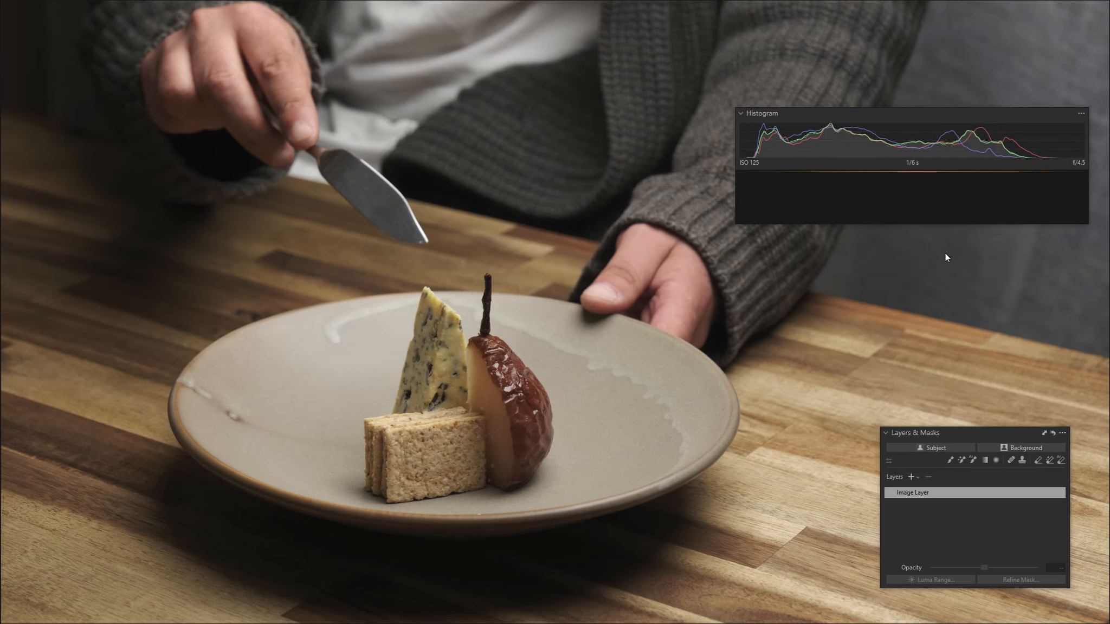
left_click_drag(850, 176, 926, 230)
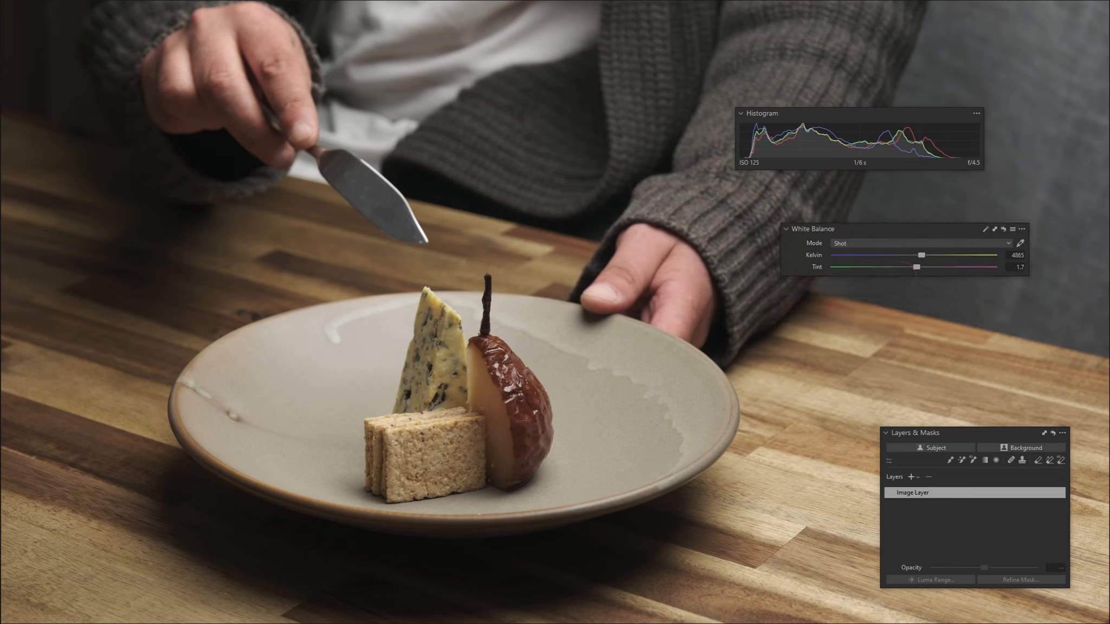
left_click(950, 461)
right_click(416, 417)
left_click_drag(436, 415, 447, 415)
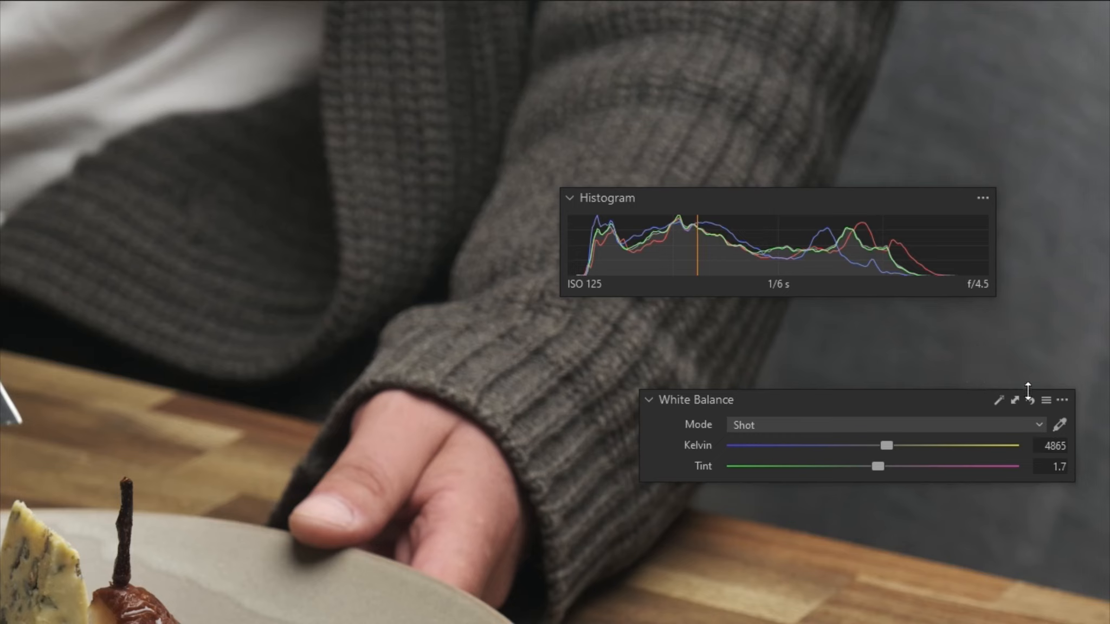
Set a custom white balance by sampling the white shirt near the edge of the cardigan
left_click(1058, 425)
left_click(202, 90)
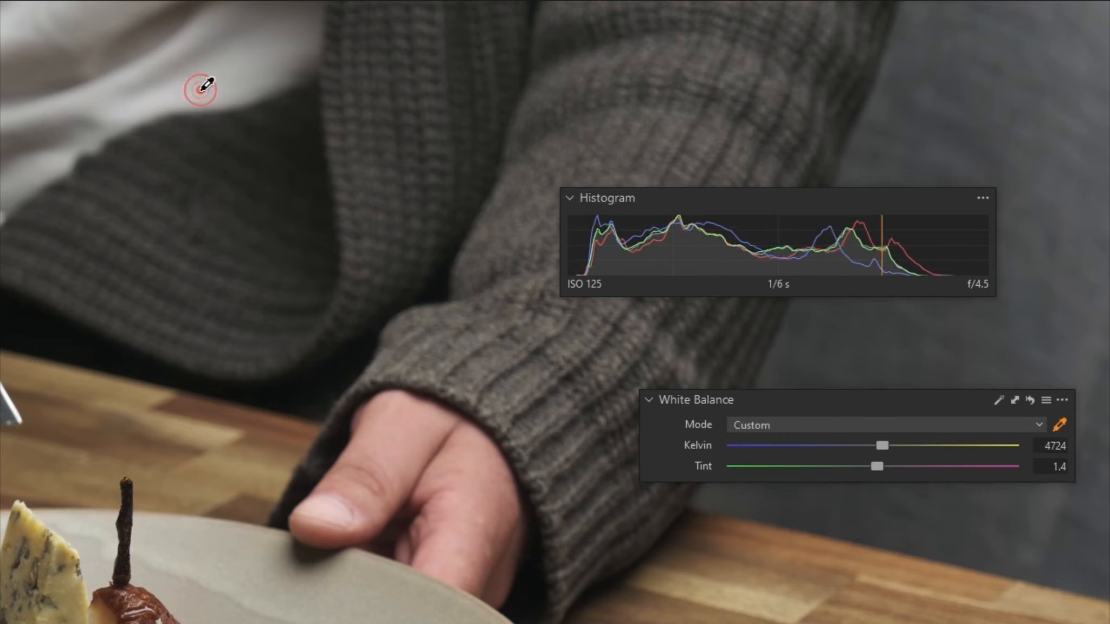
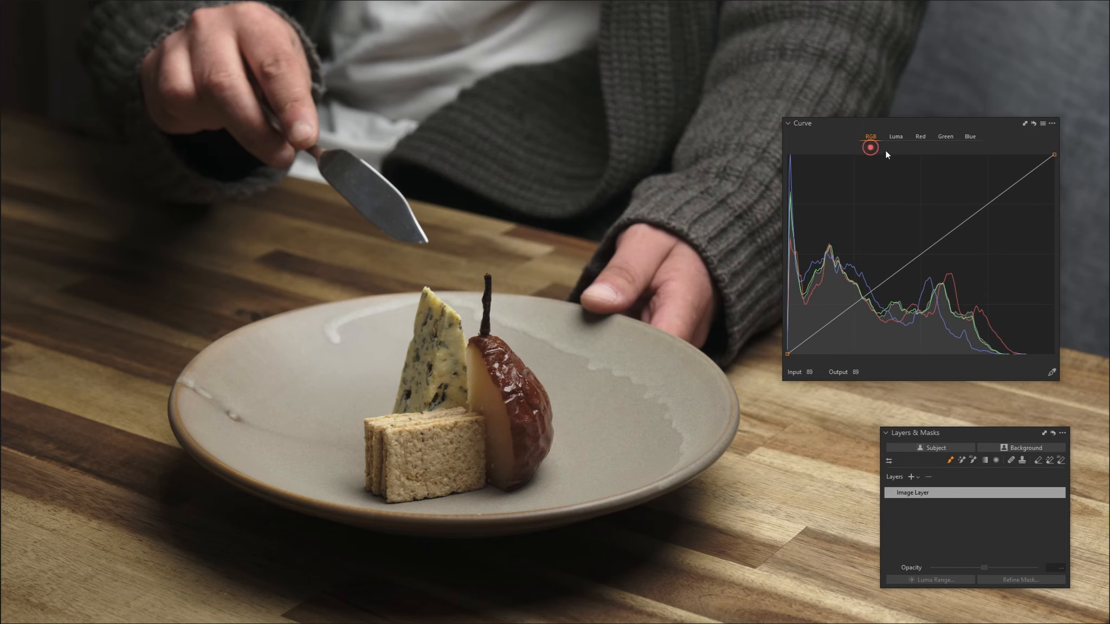
Try a strong contrast S-curve on the RGB channel by lowering the shadows and raising the highlights, and reset the curve
left_click(921, 150)
left_click(946, 148)
left_click(971, 146)
left_click_drag(853, 304, 853, 317)
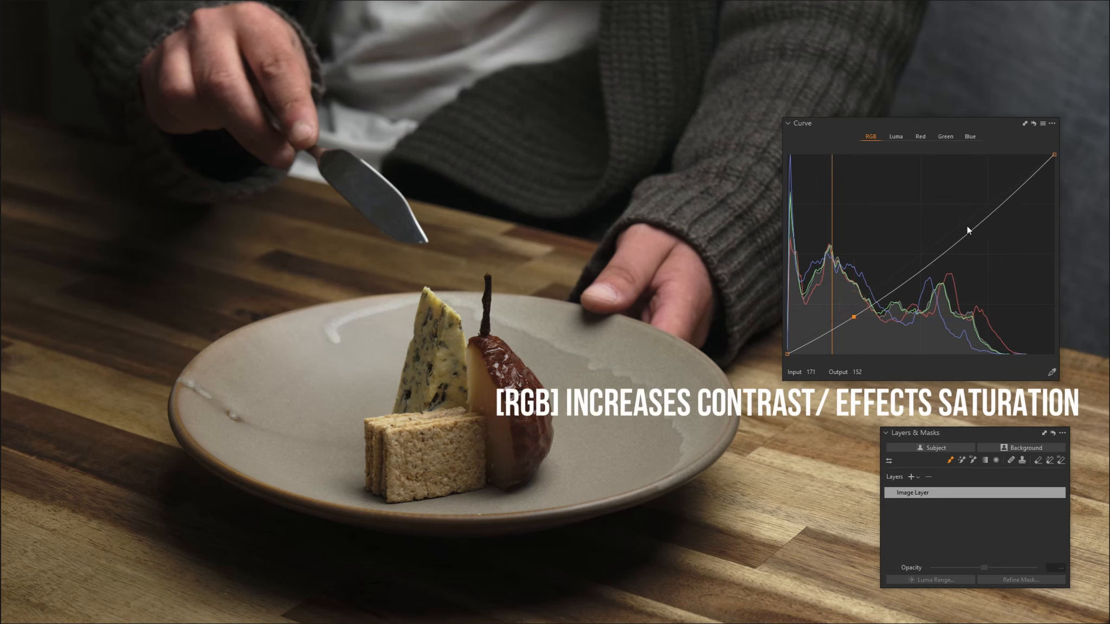
left_click_drag(987, 219, 984, 198)
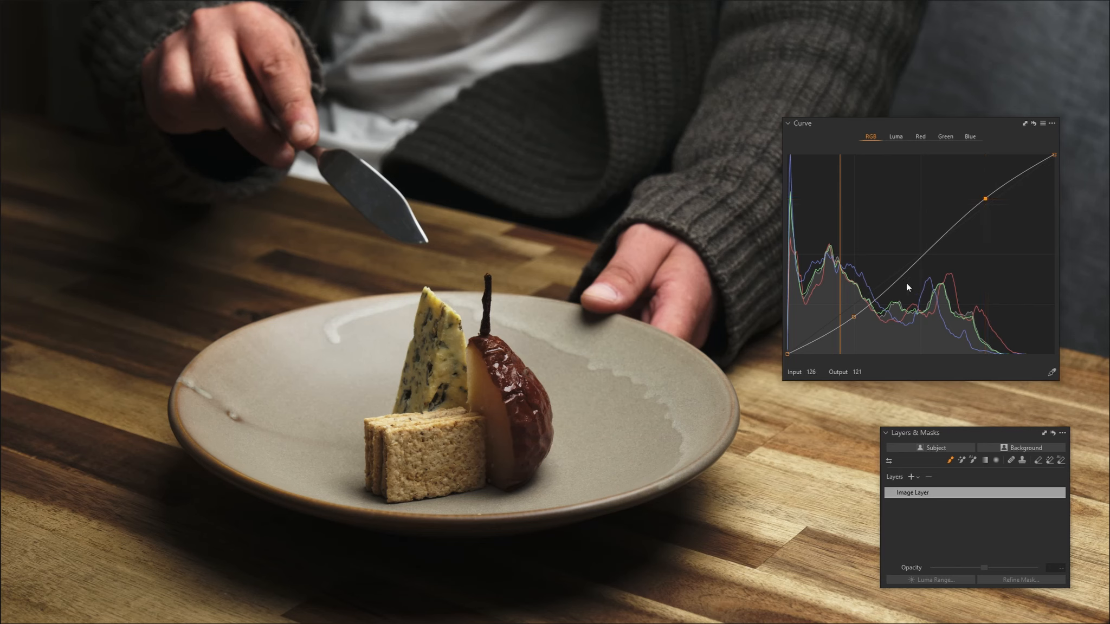
left_click_drag(854, 316, 855, 328)
left_click_drag(985, 199, 986, 173)
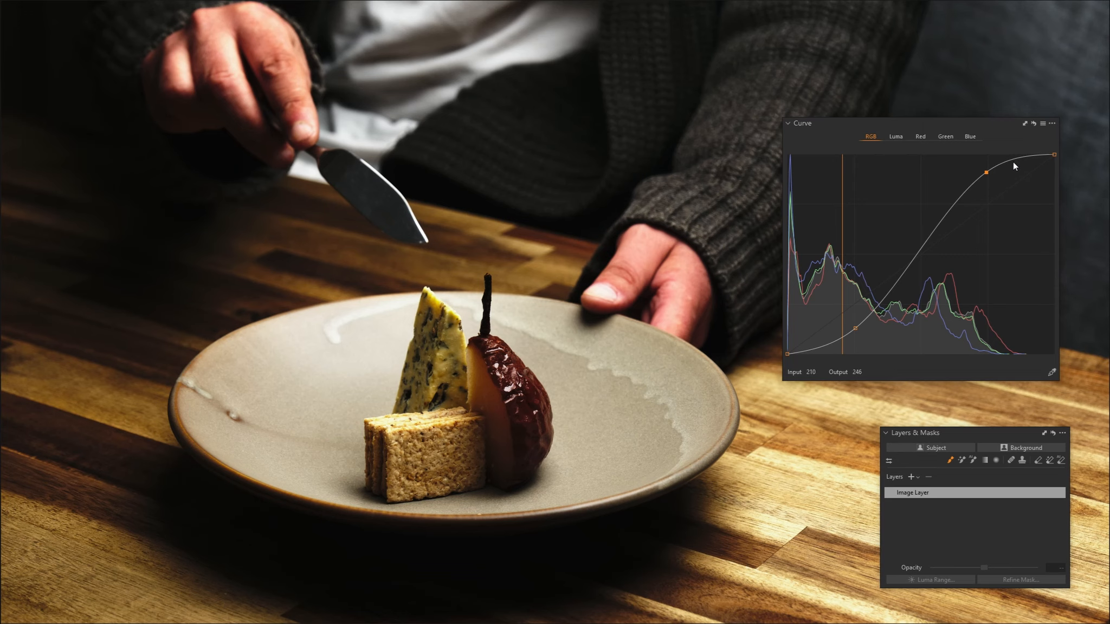
left_click(1033, 123)
Try the same strong contrast S-curve on the Luma channel for comparison and reset it
left_click(895, 136)
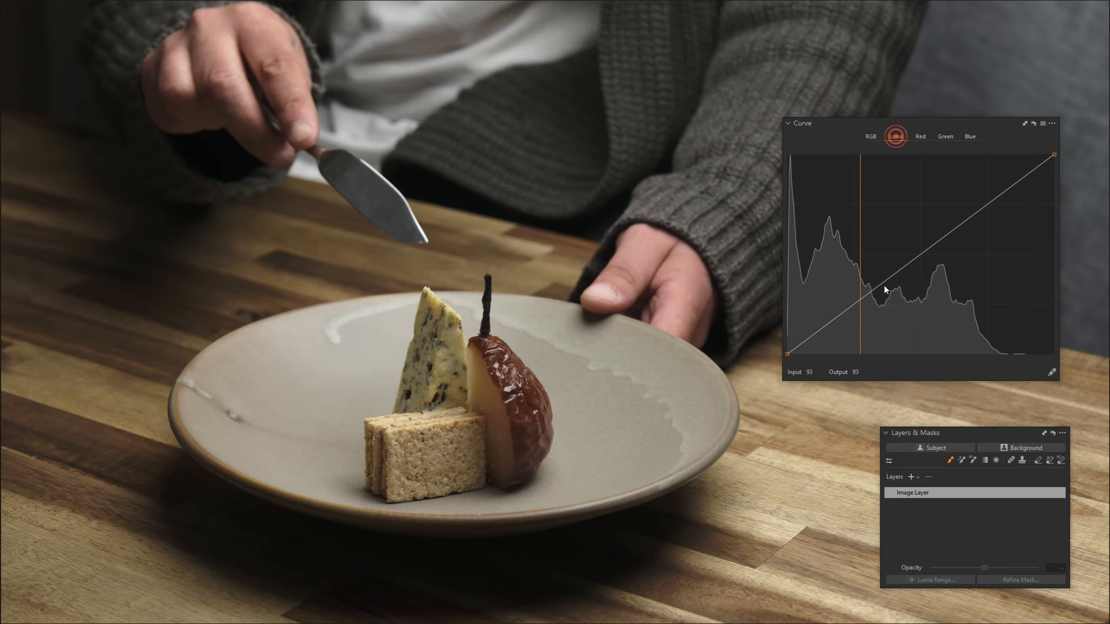
left_click_drag(856, 301, 854, 316)
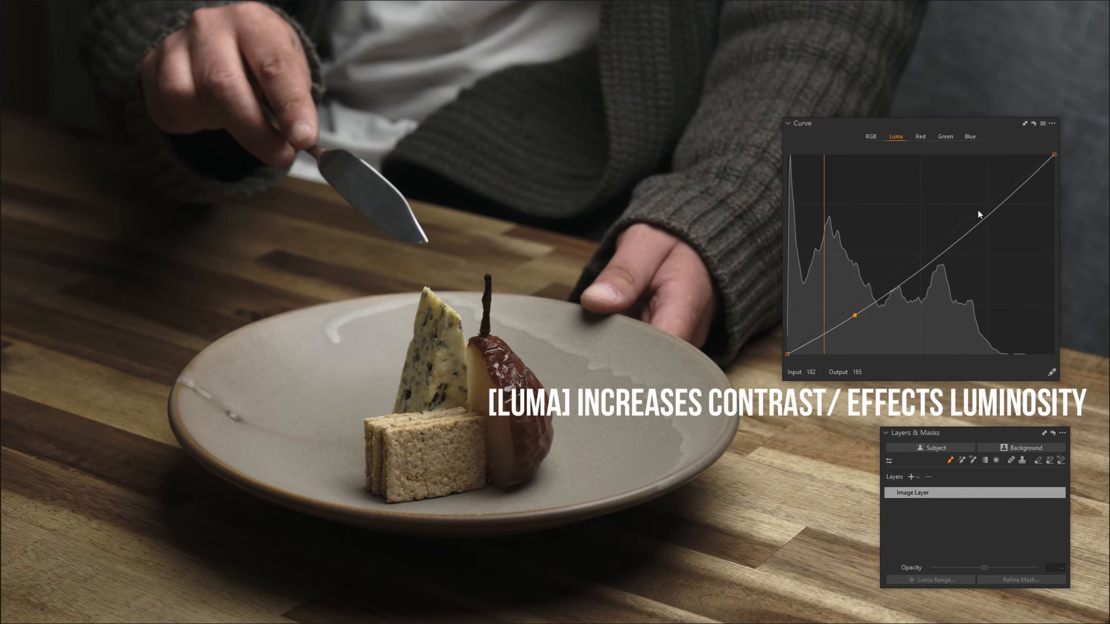
left_click_drag(989, 217, 981, 184)
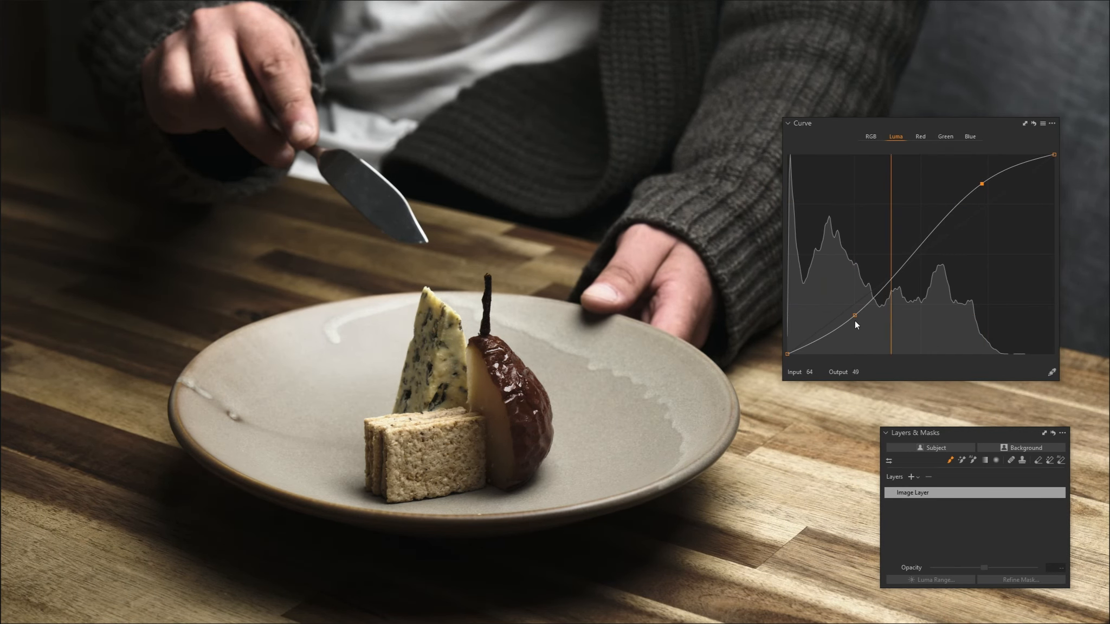
left_click_drag(855, 316, 855, 328)
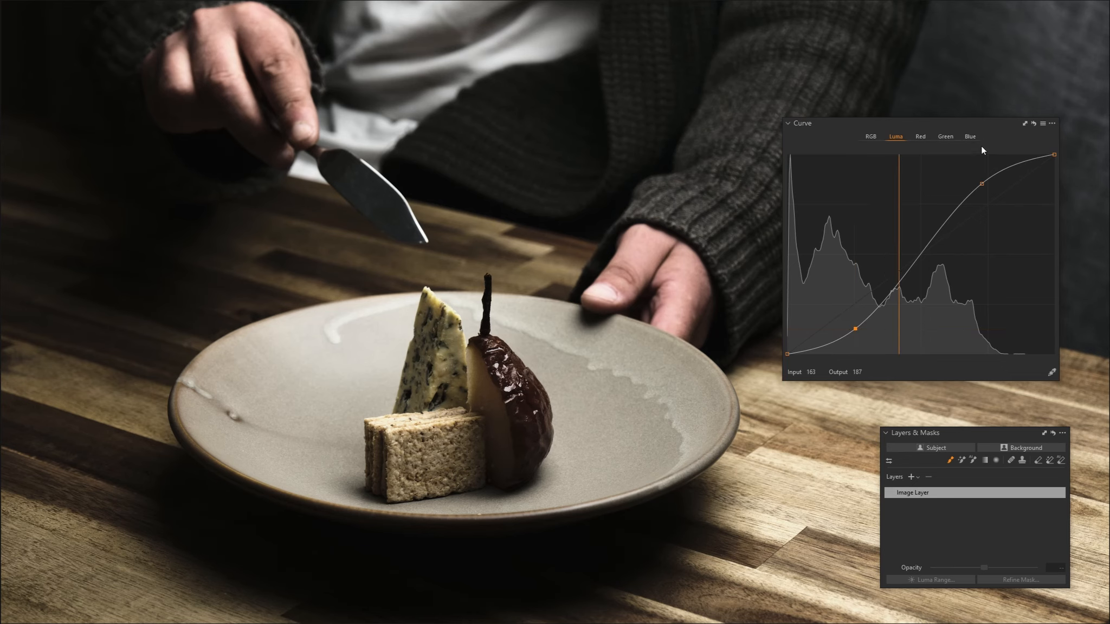
left_click(1033, 124)
Try pulling the midtones down on the Red, Green and Blue curves one at a time, resetting after each
left_click(921, 136)
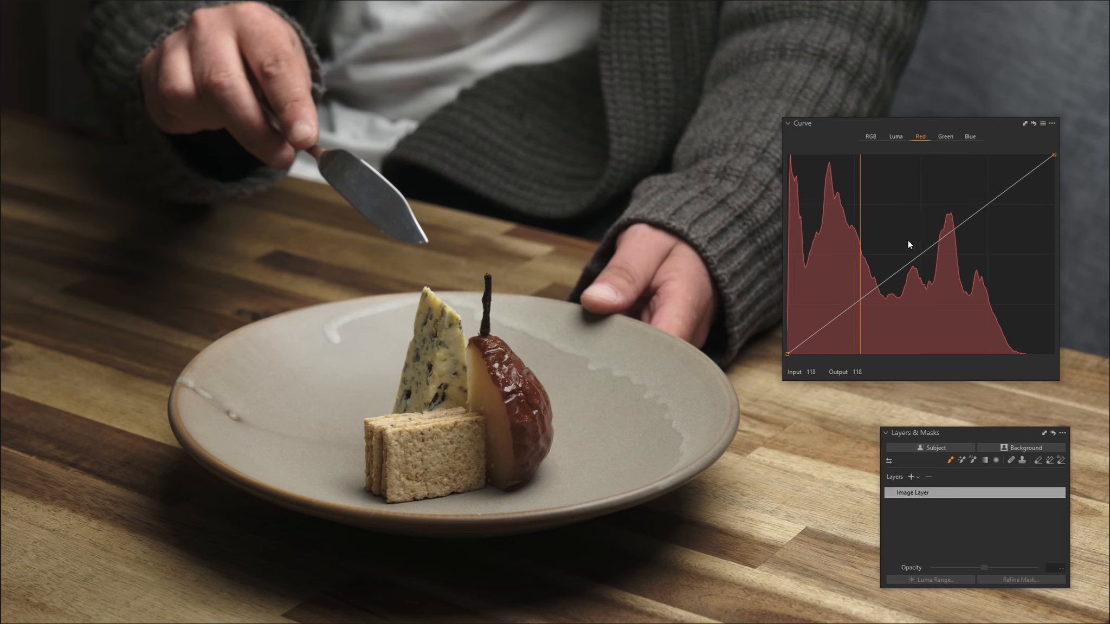
left_click_drag(874, 290, 886, 309)
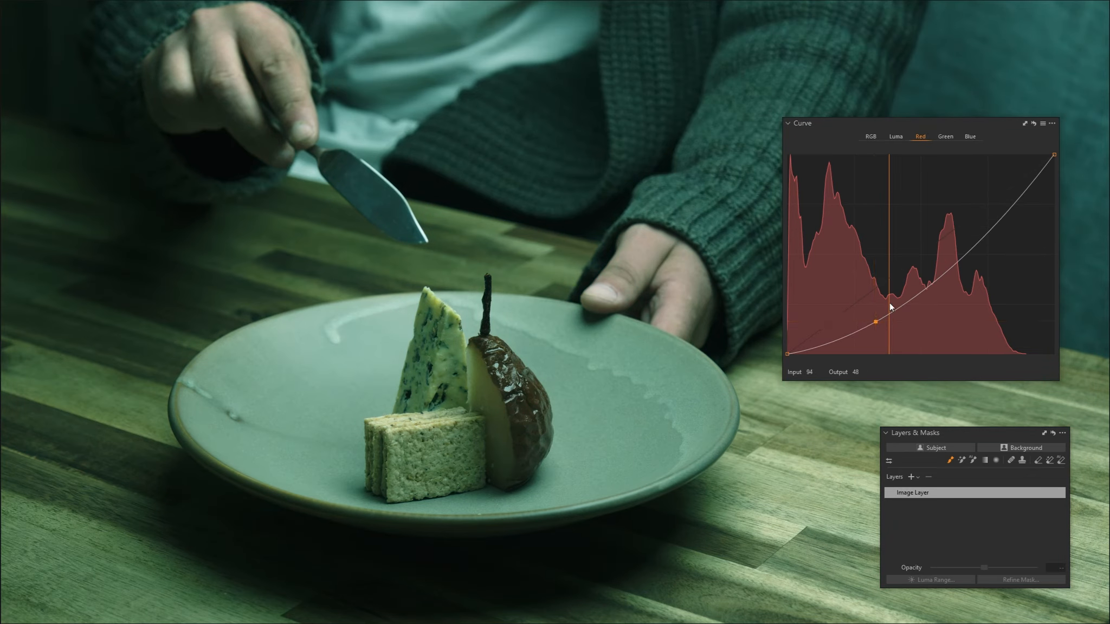
left_click(1032, 124)
left_click(945, 136)
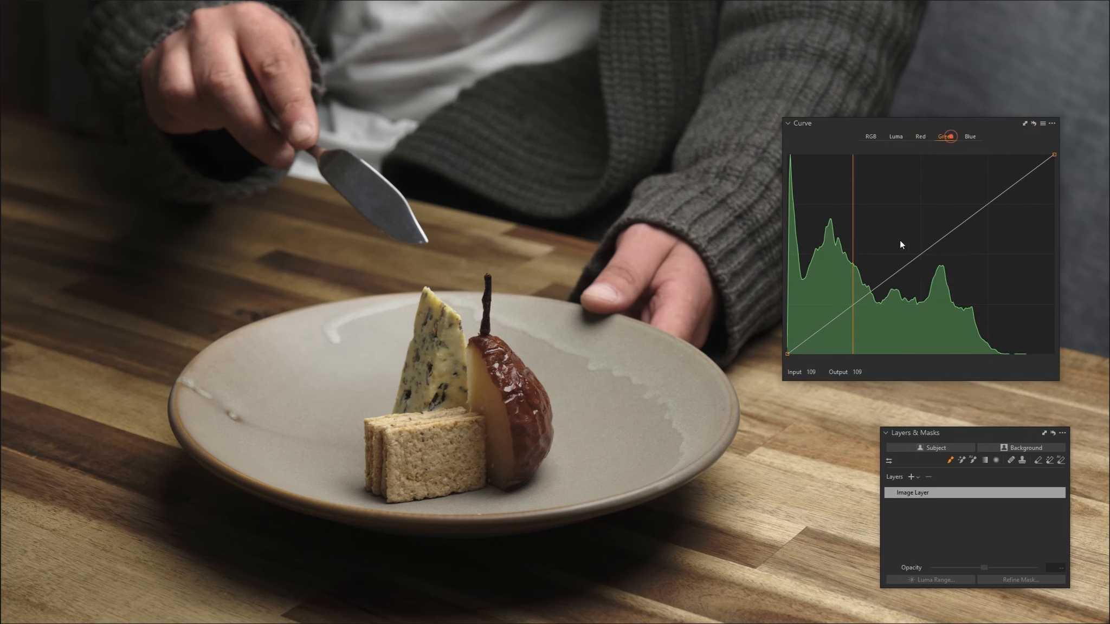
mouse_move(885, 280)
left_mouse_down()
mouse_move(887, 265)
mouse_move(887, 302)
left_mouse_up()
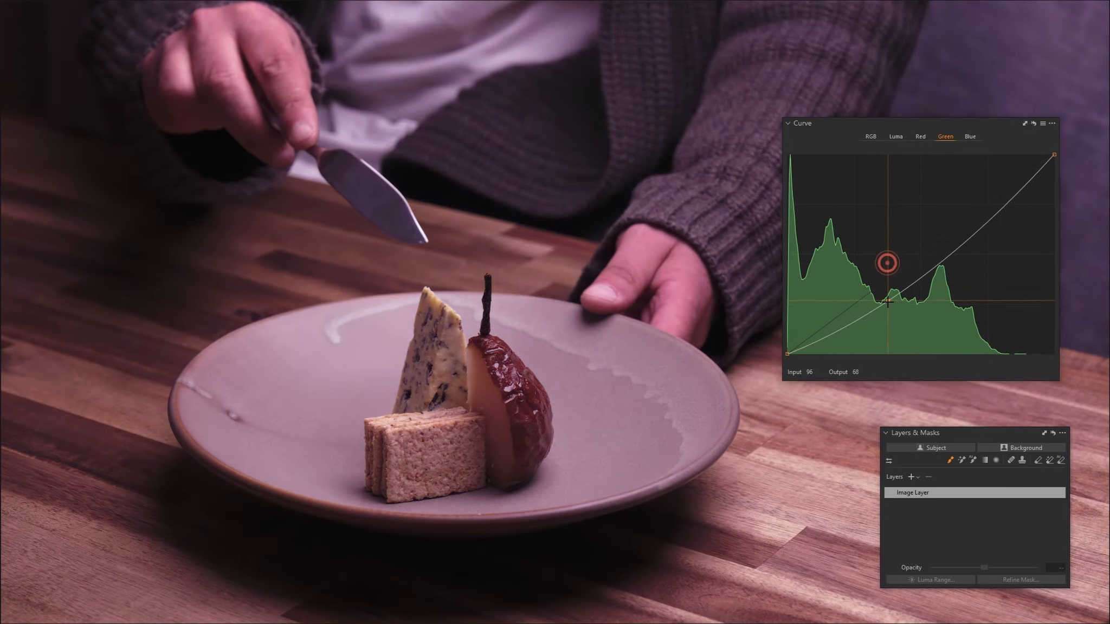
left_click(1032, 124)
left_click(970, 137)
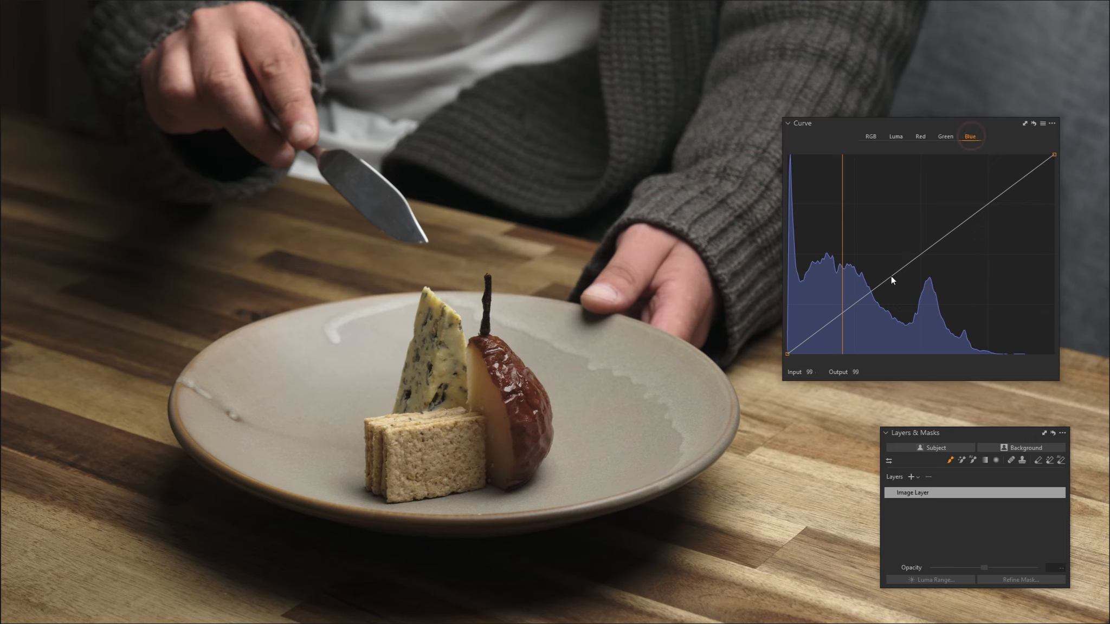
left_click_drag(890, 276, 888, 305)
left_click(1033, 123)
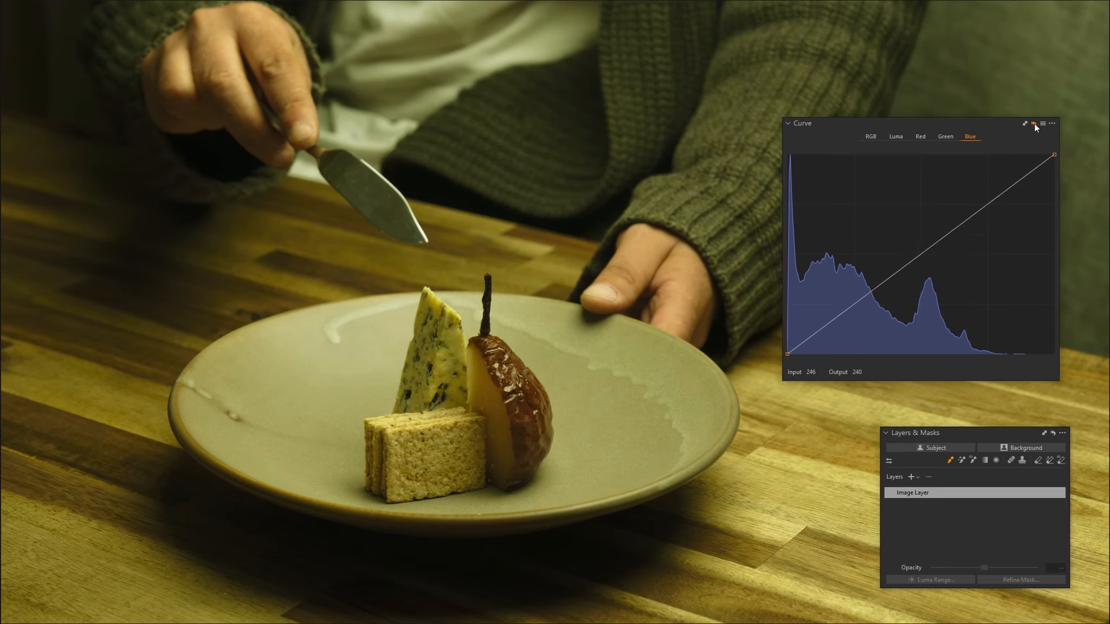
Place shadow, midtone and highlight points on the Luma curve by sampling tones in the image with the curve picker
left_click(897, 138)
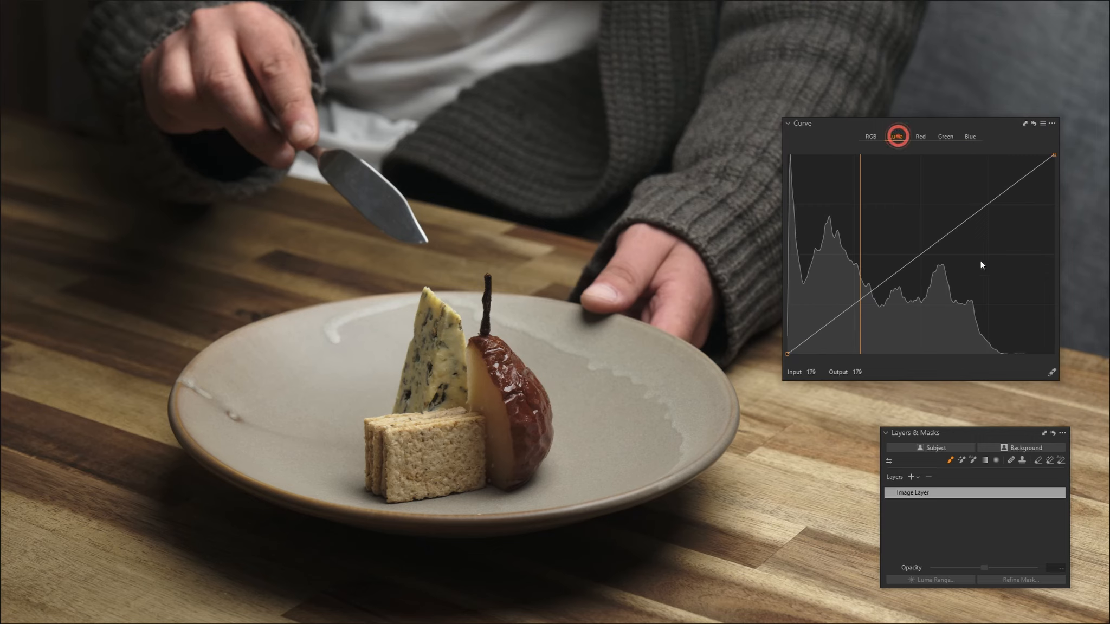
left_click(1051, 372)
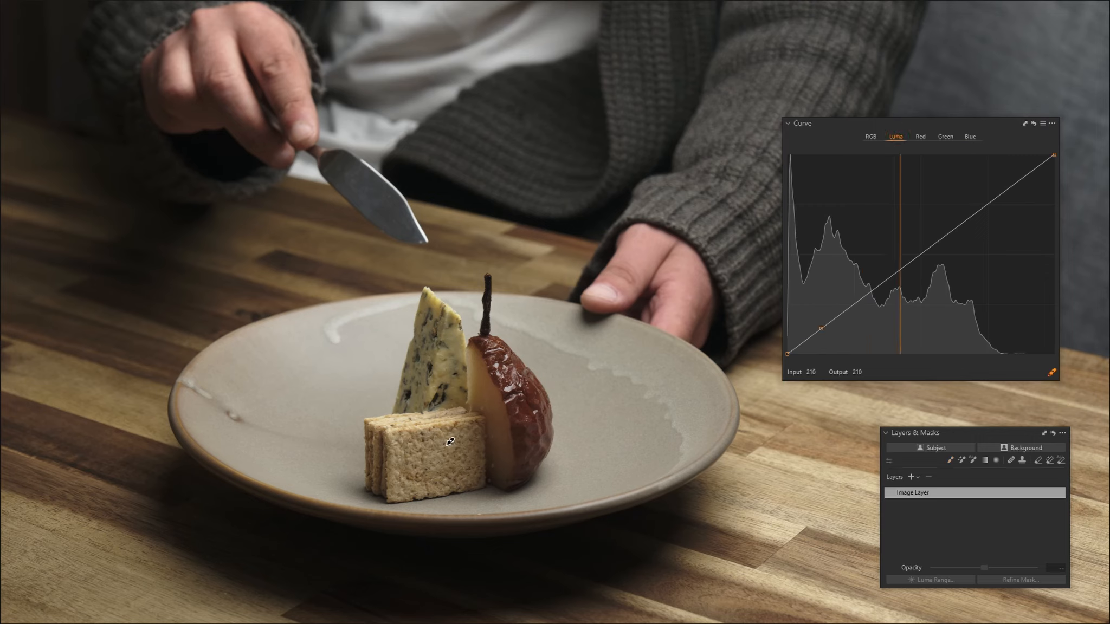
left_click(415, 421)
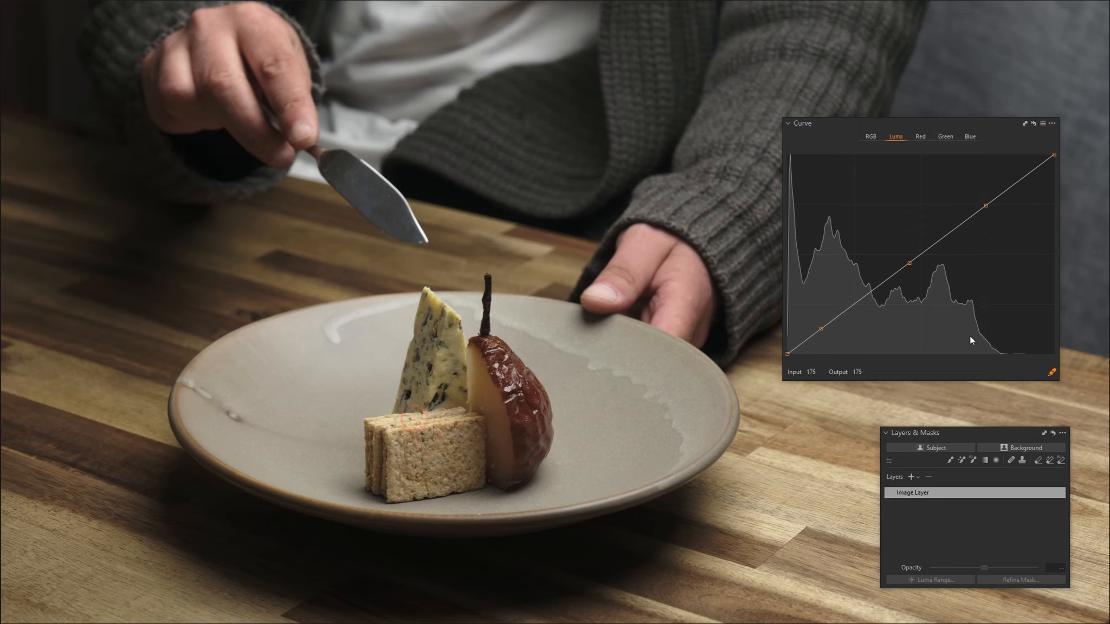
Shape a gentle Luma S-curve by lowering the shadow point slightly and raising the highlight point to output 194
left_click(821, 328)
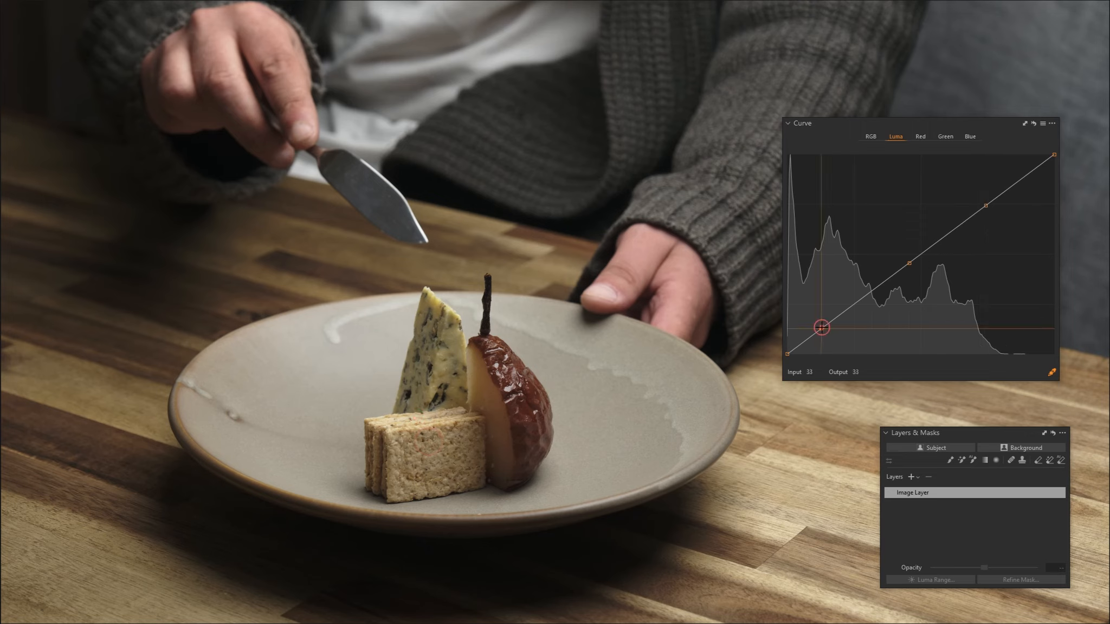
left_click(986, 206)
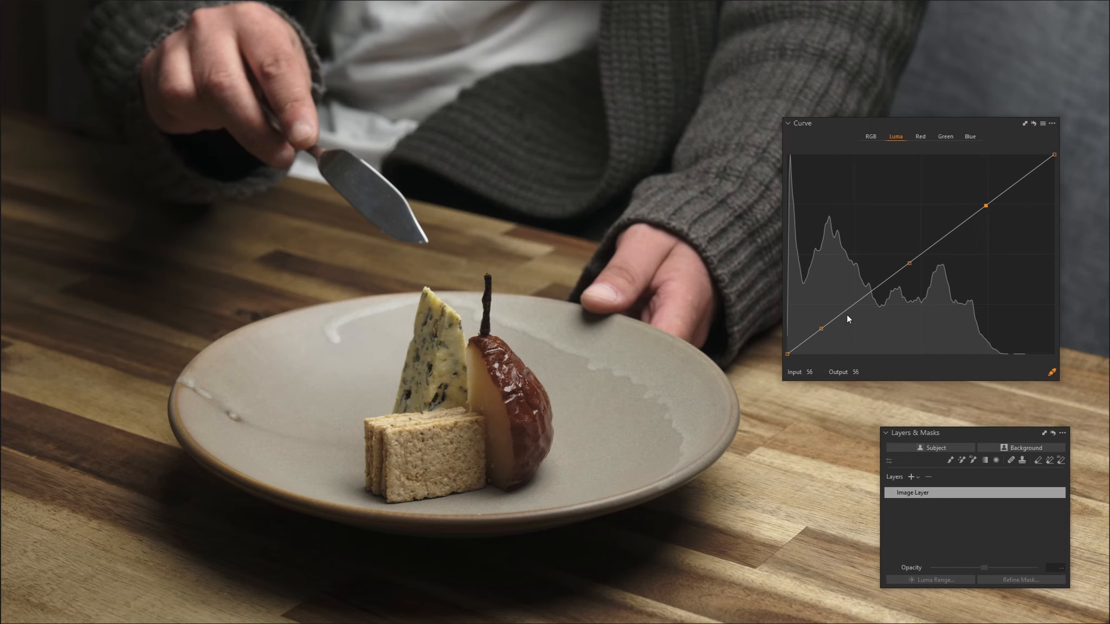
left_click(805, 341)
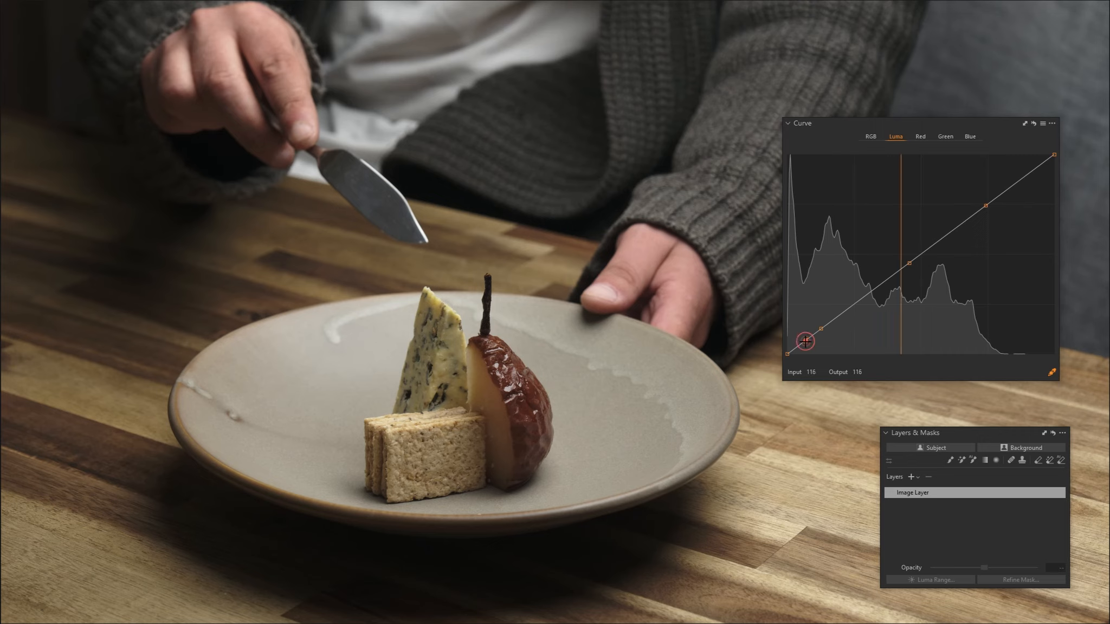
left_click(1023, 186)
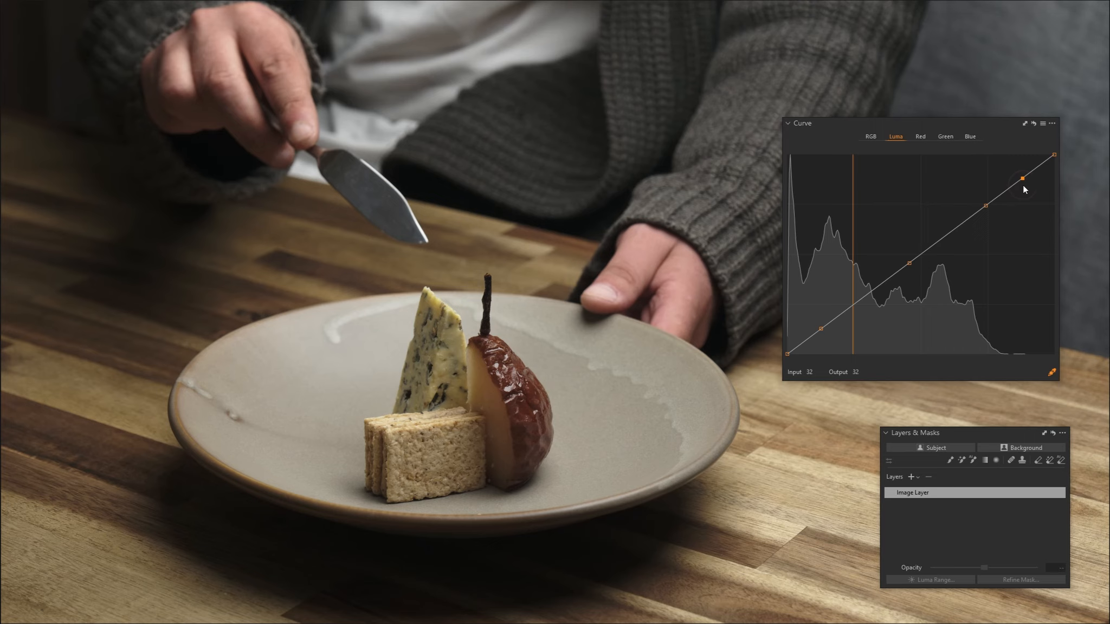
right_click(1021, 179)
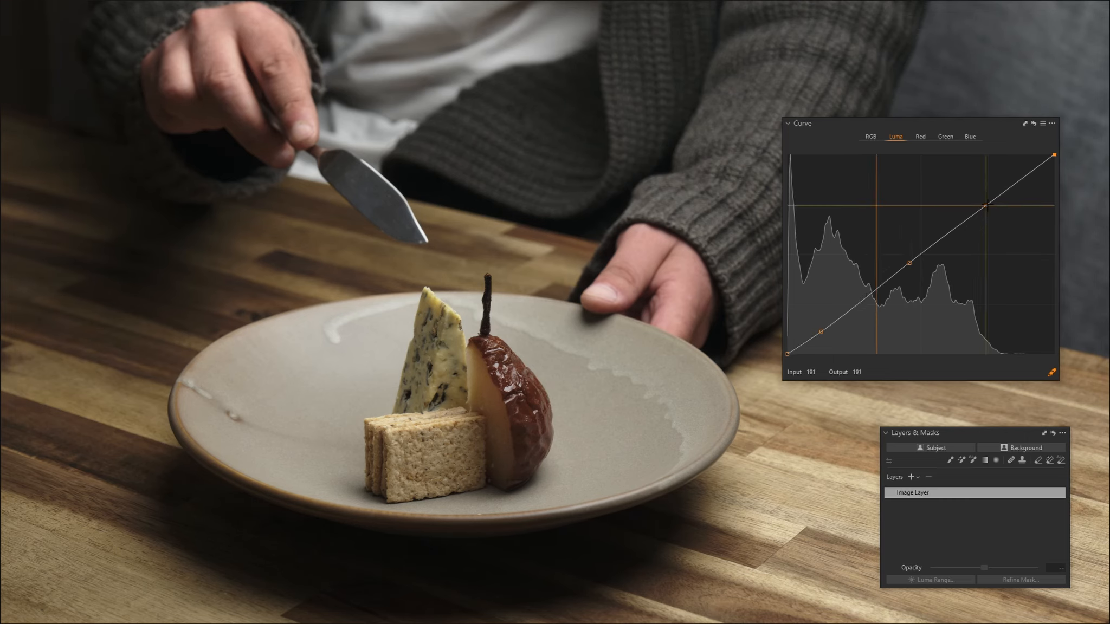
left_click_drag(986, 206, 985, 203)
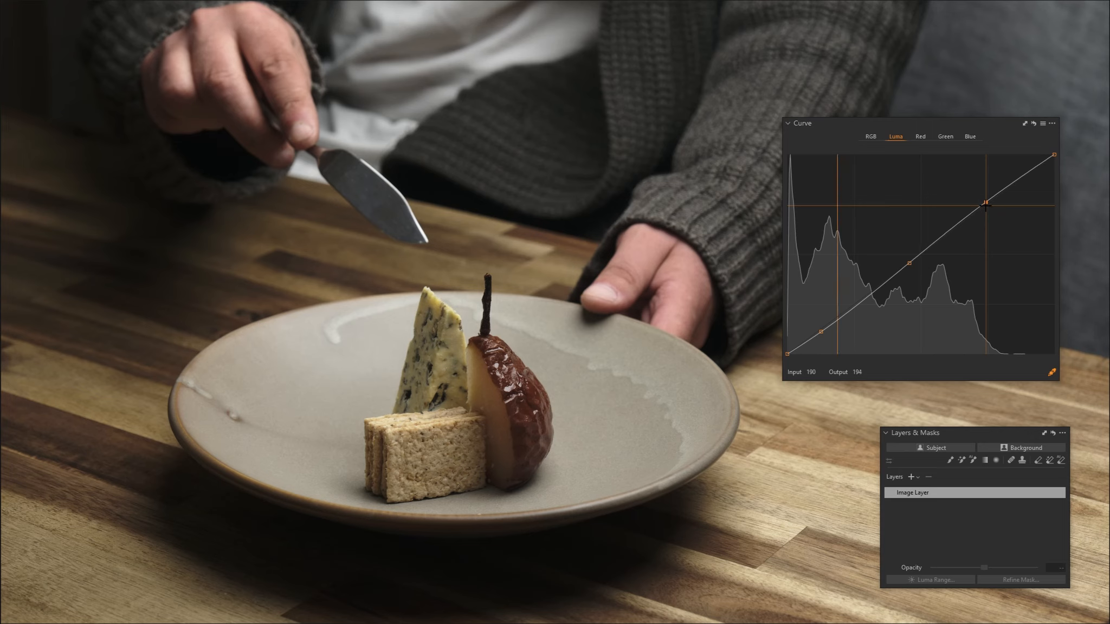
Lift the black point of the RGB curve to output 6 for slightly faded blacks
left_click(872, 136)
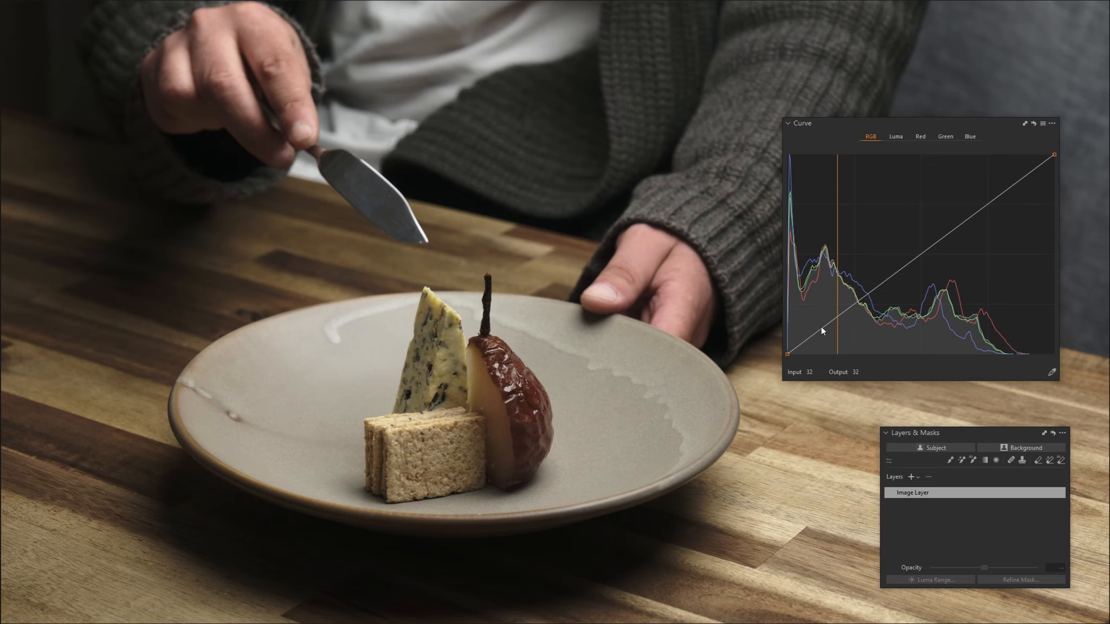
left_click(787, 354)
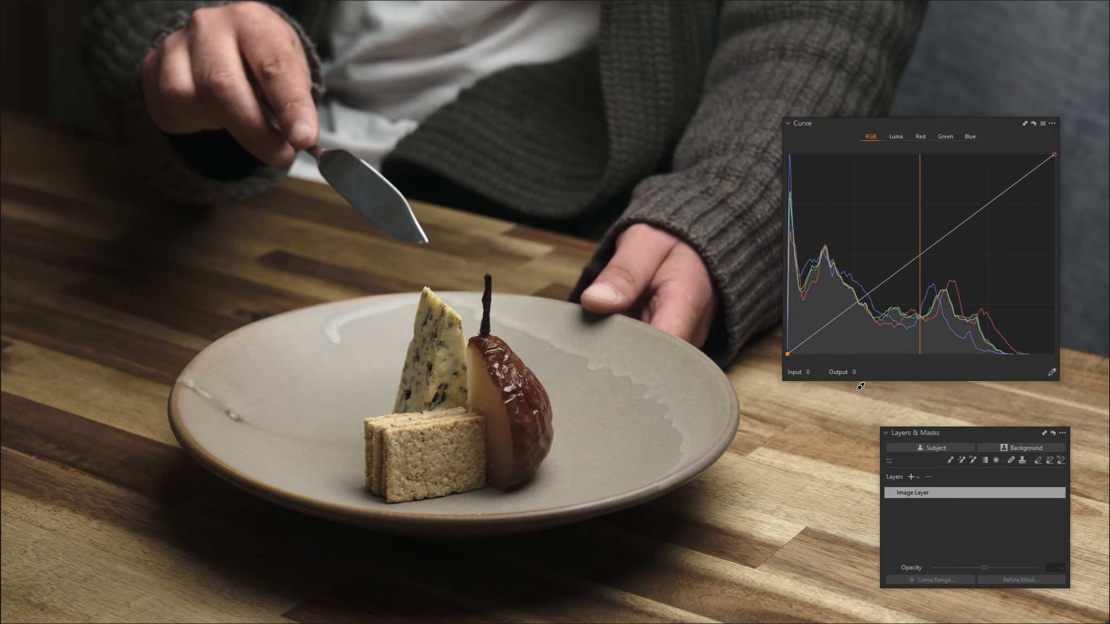
key("Up")
key("Up")
key("Up")
key("Up")
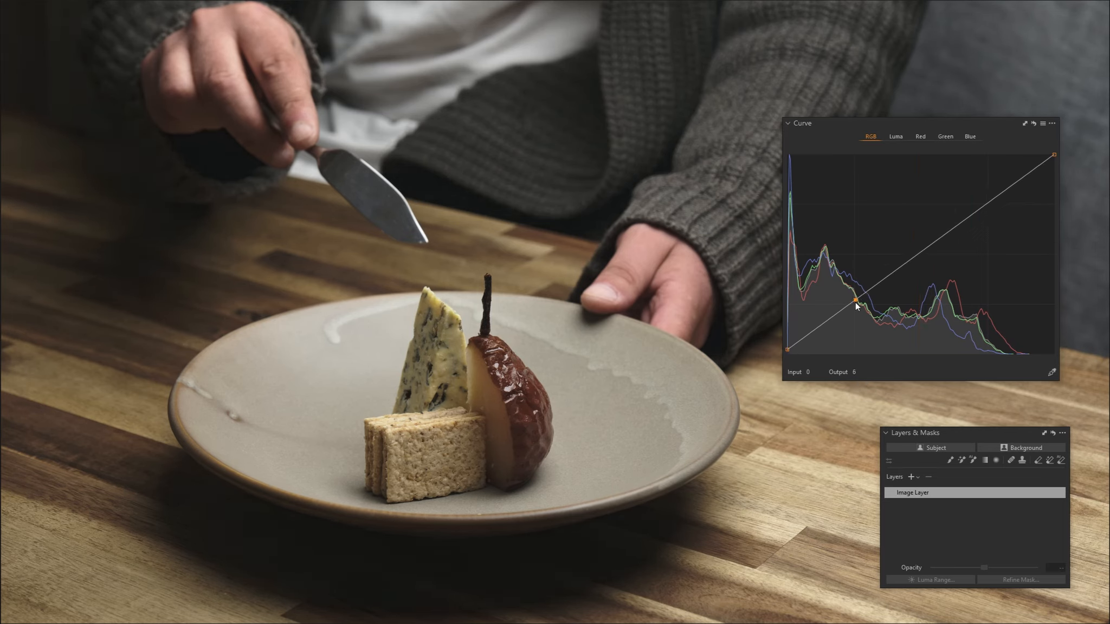
Add a shadow point at input 65 on the RGB curve, lower it to output 63, and anchor the highlights with another point
left_click(854, 301)
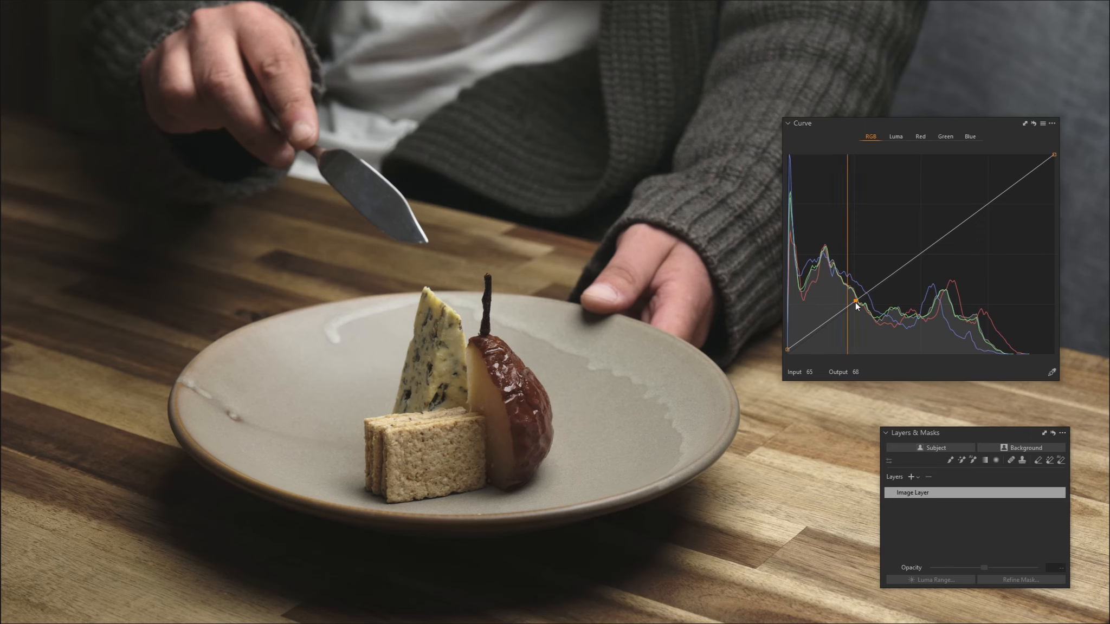
key("Down")
key("Down")
key("Down")
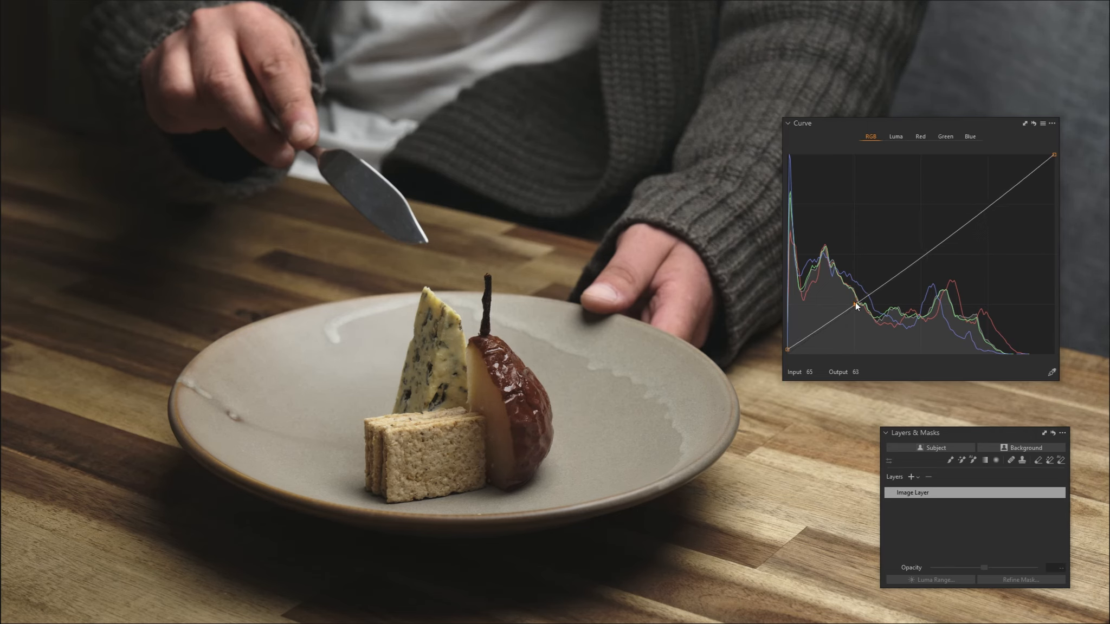
left_click(987, 209)
Add points at inputs 64 and 190 on the Red curve and raise the shadow point slightly
left_click(921, 137)
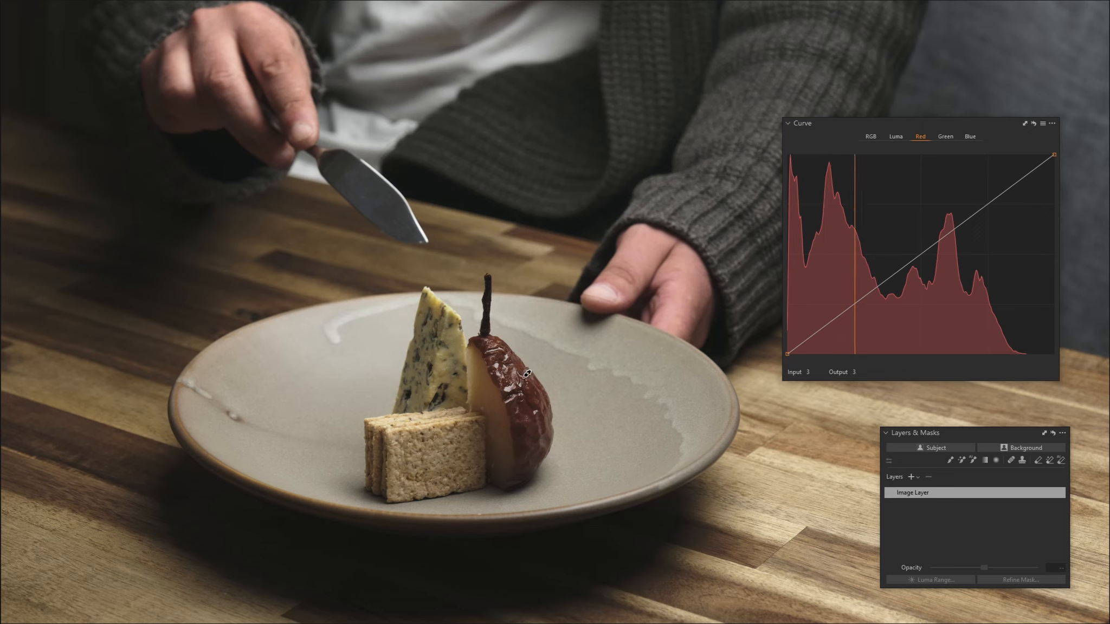
left_click(855, 305)
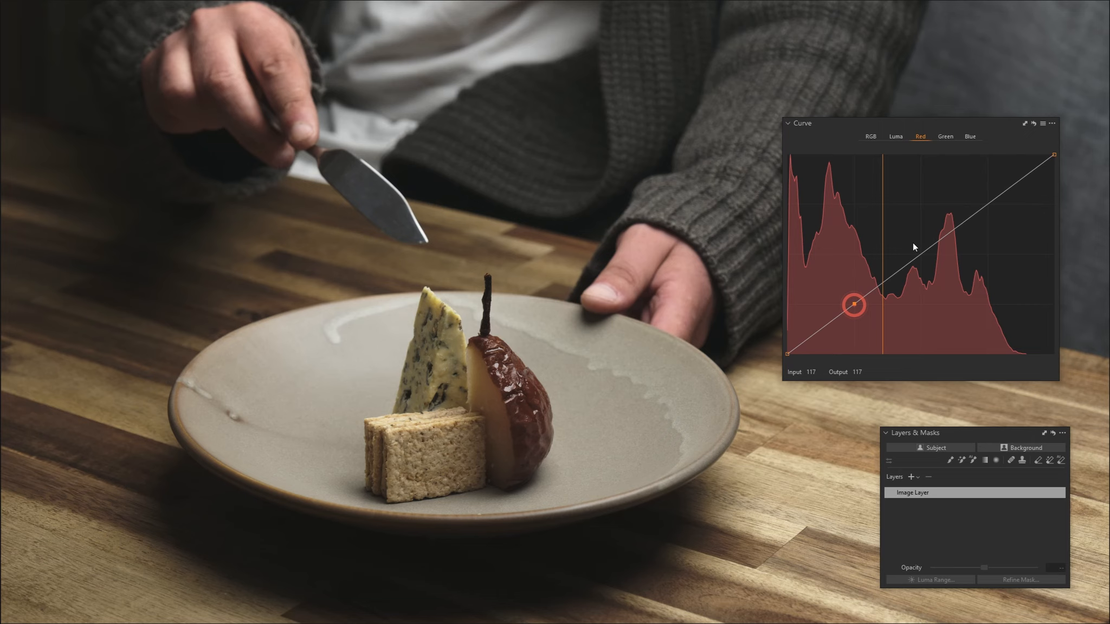
left_click(986, 205)
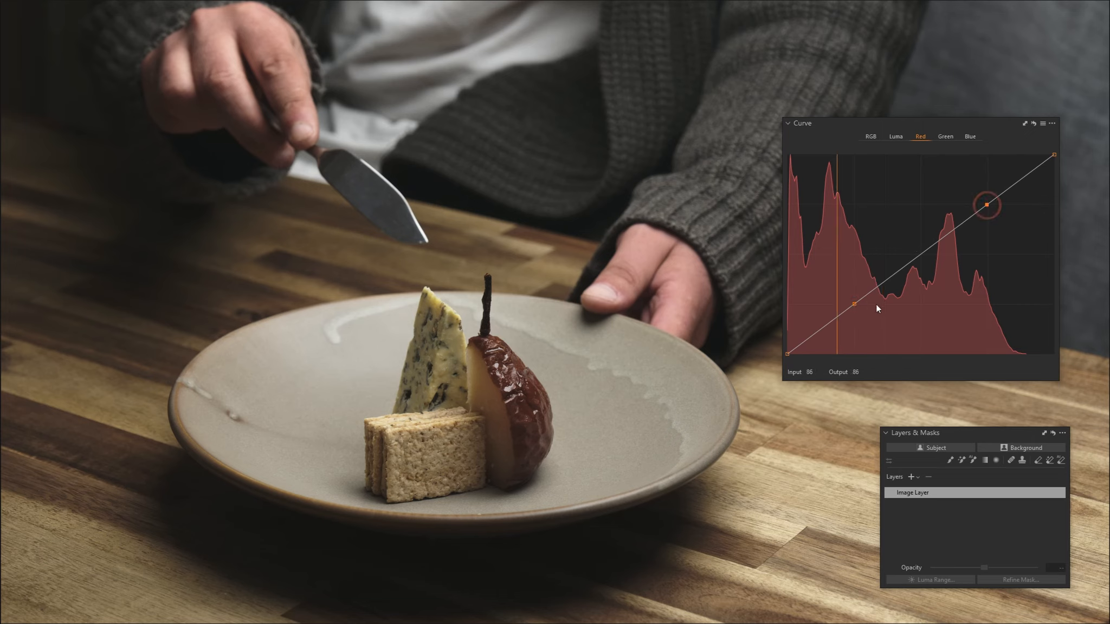
left_click(853, 304)
key("Up")
key("Up")
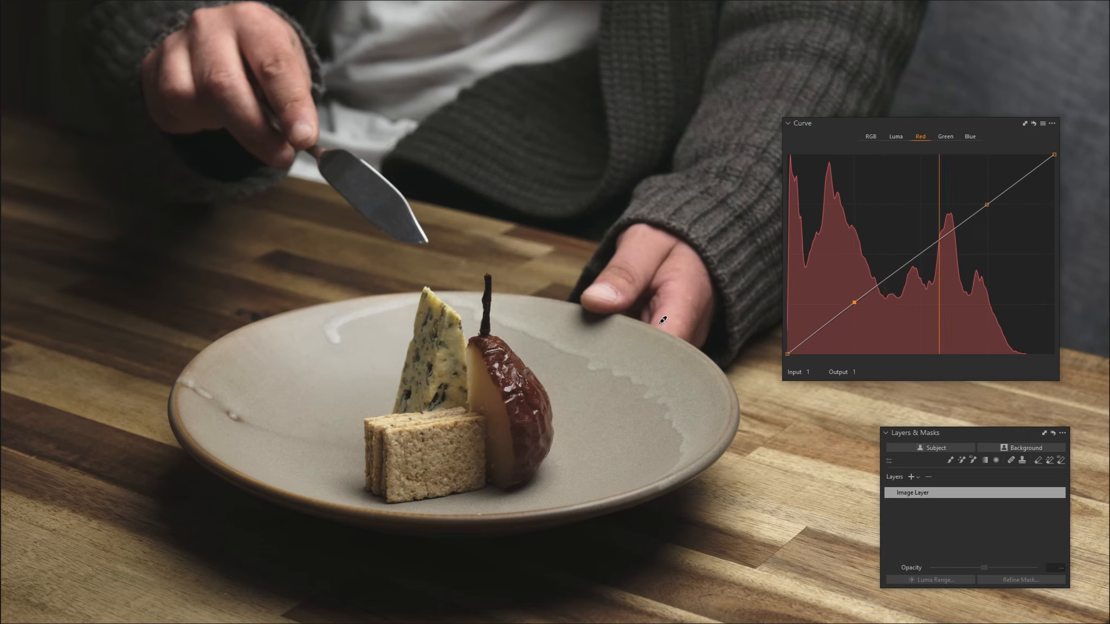
Place the Histogram above the Curve tool and lower a midtone point near input 138 slightly on the Blue curve
left_click(949, 138)
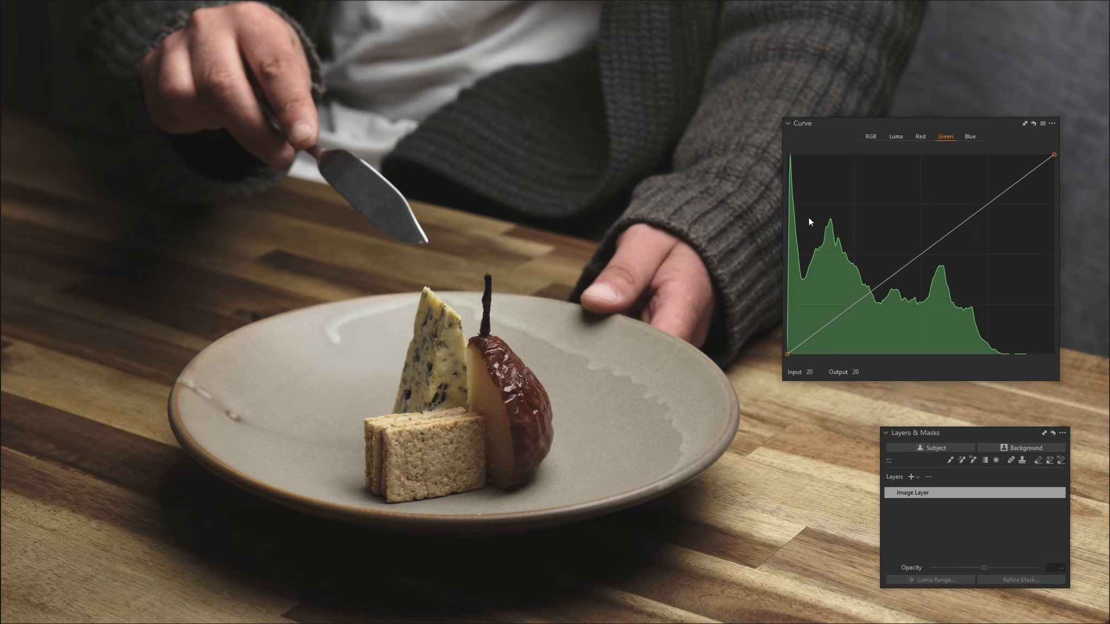
left_click(968, 138)
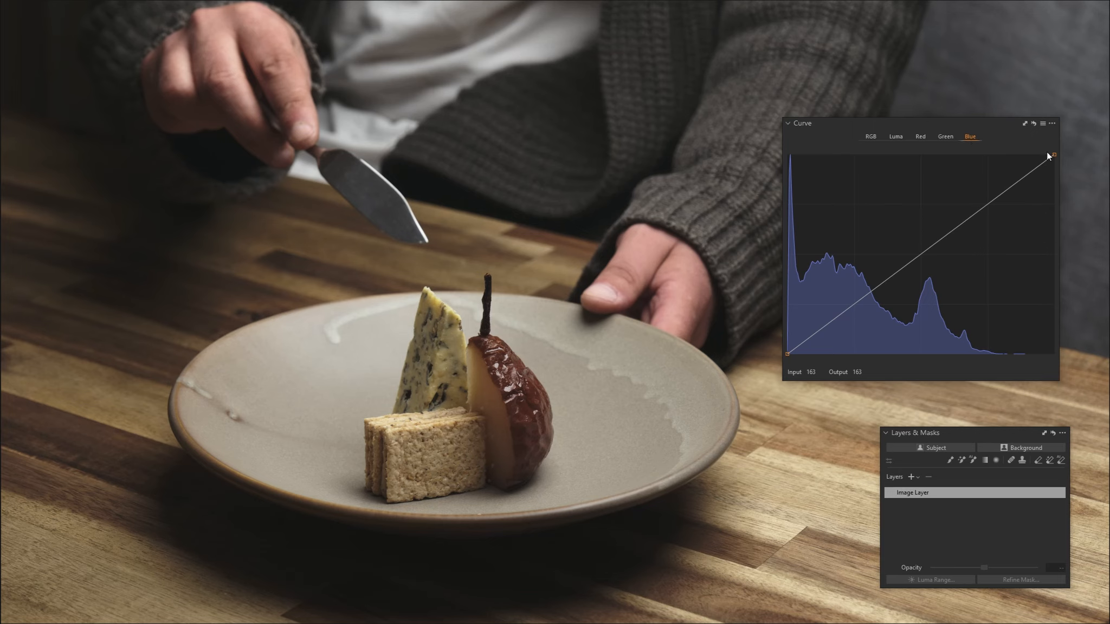
left_click_drag(1108, 76, 889, 29)
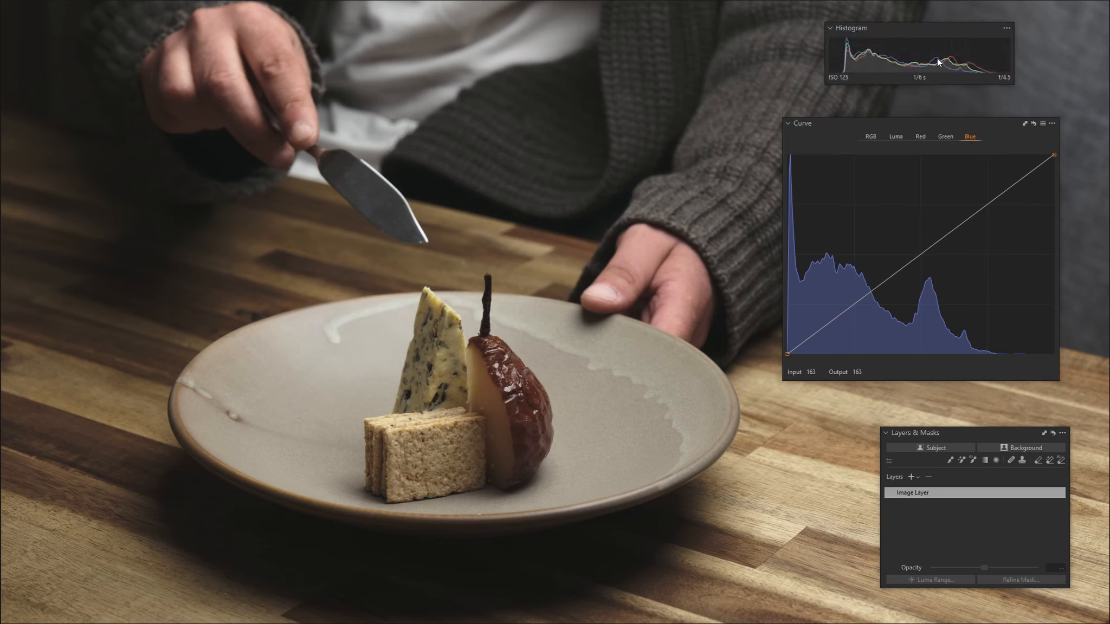
left_click(932, 246)
key("Down")
key("Down")
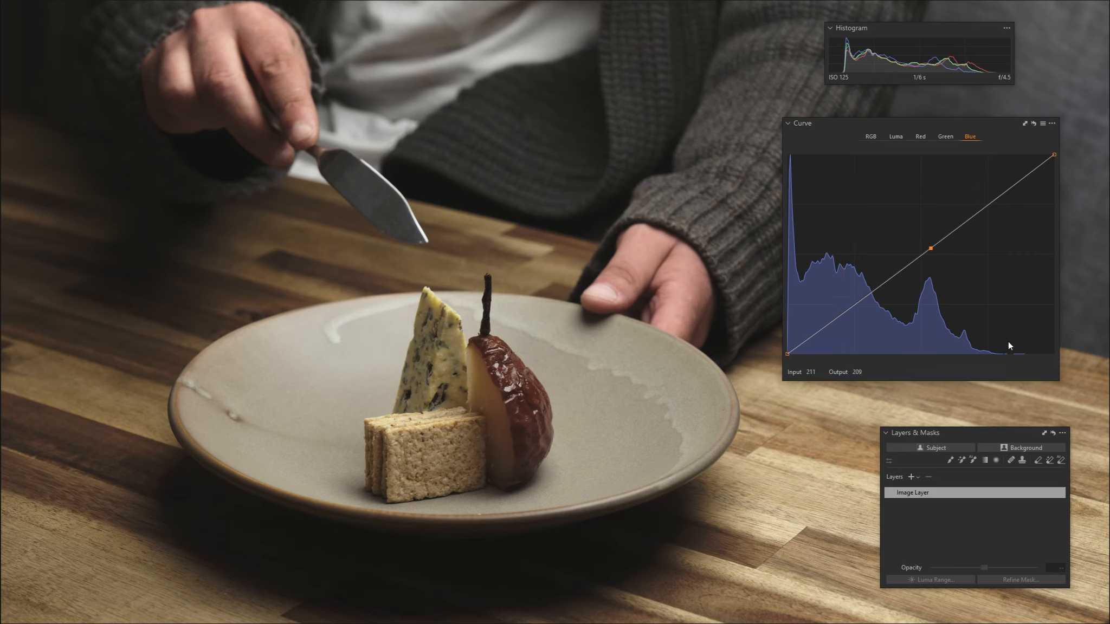
Raise the black point of the Blue curve slightly and lower its white point slightly
left_click(787, 354)
key("Up")
key("Up")
key("Up")
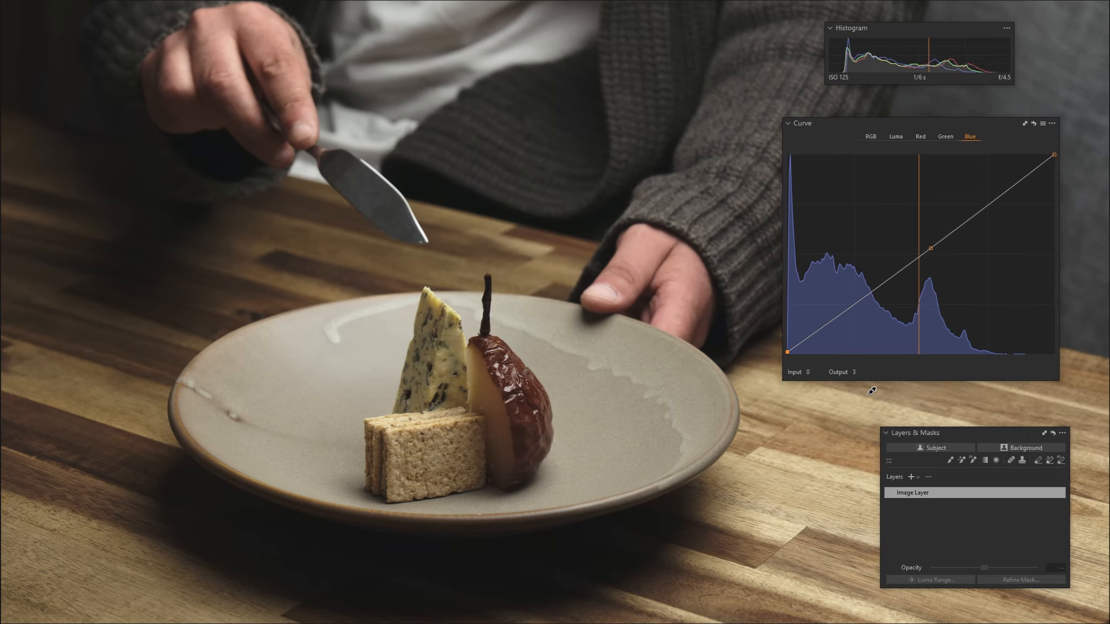
left_click(1053, 155)
key("Down")
key("Down")
key("Down")
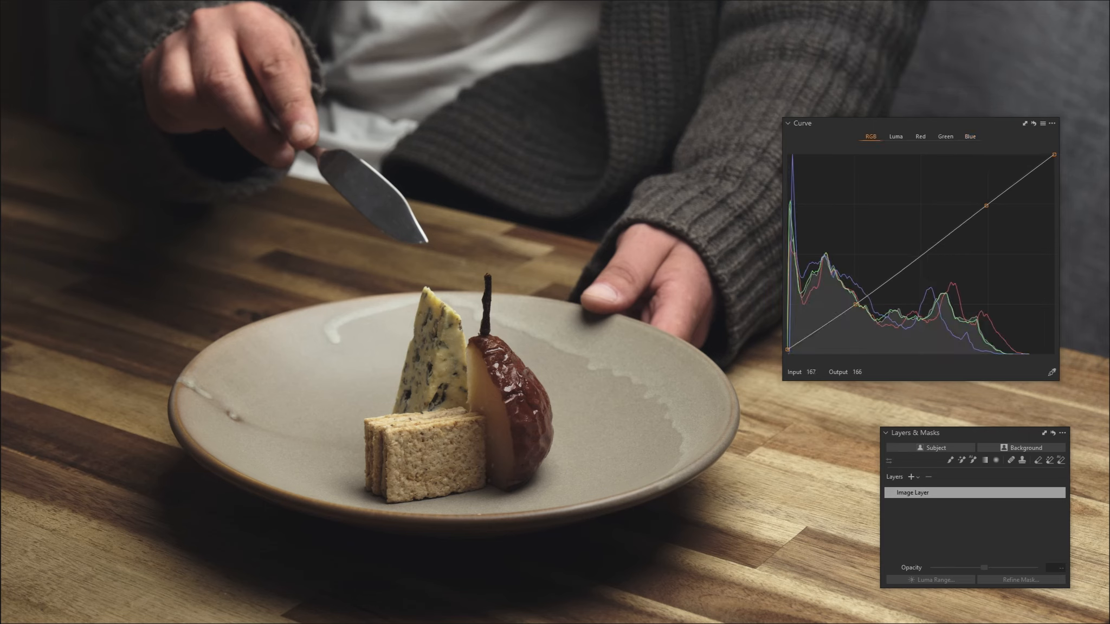
Move the Curve tool off the image, place the High Dynamic Range tool over the photo, and widen it
left_click(855, 305)
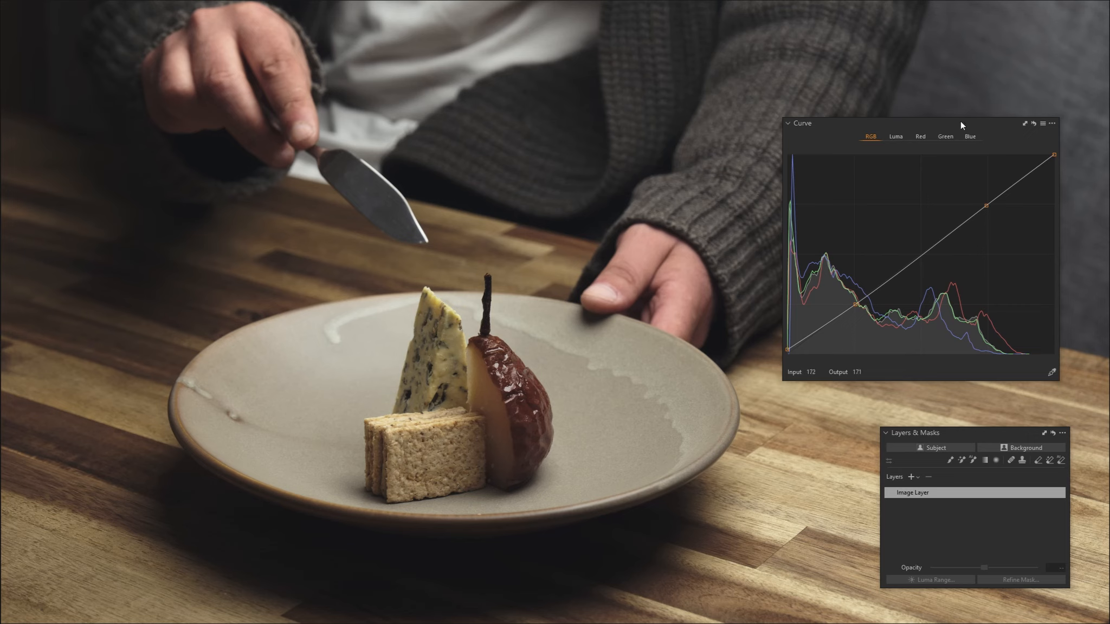
left_click_drag(948, 125, 1109, 132)
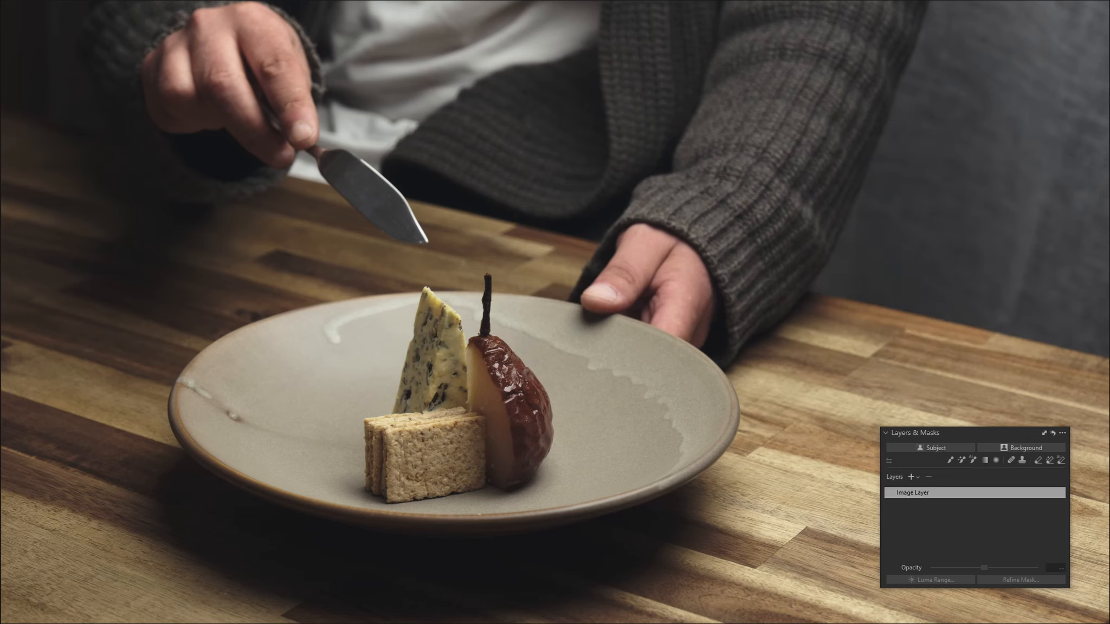
left_click_drag(1109, 362, 894, 216)
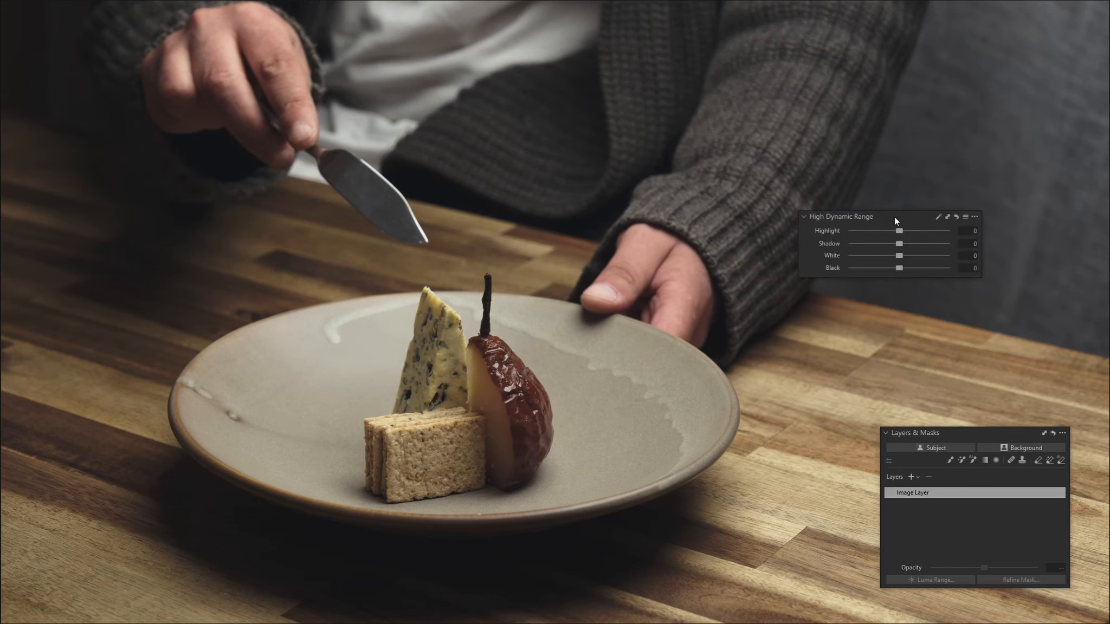
left_click_drag(980, 250, 1046, 250)
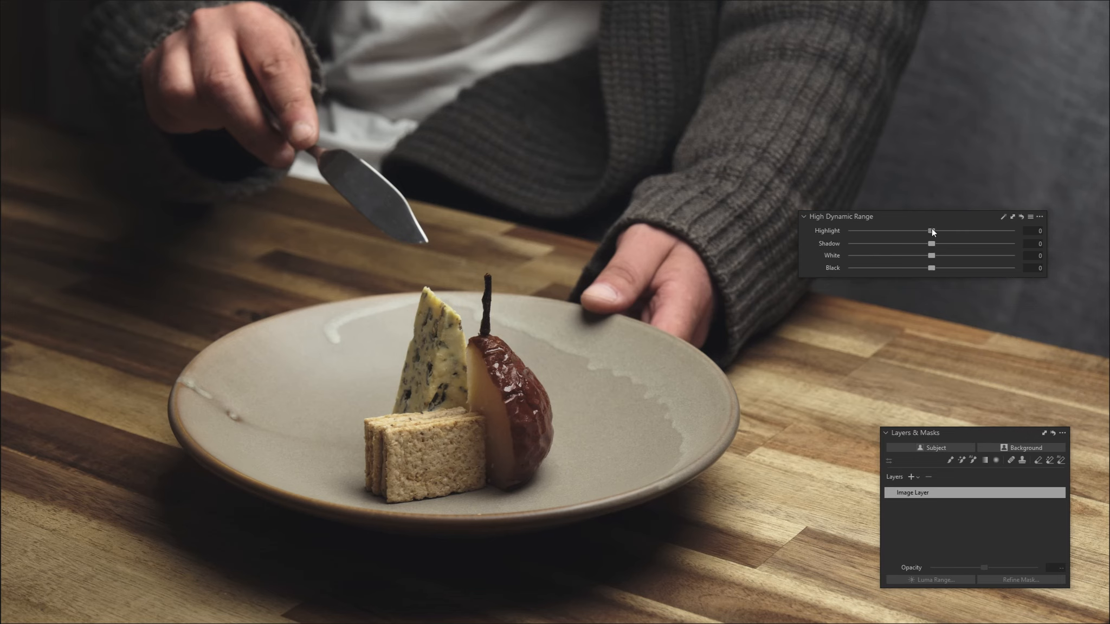
Set the High Dynamic Range Highlight to 30 and raise the Shadow to 6
left_click_drag(931, 231, 933, 232)
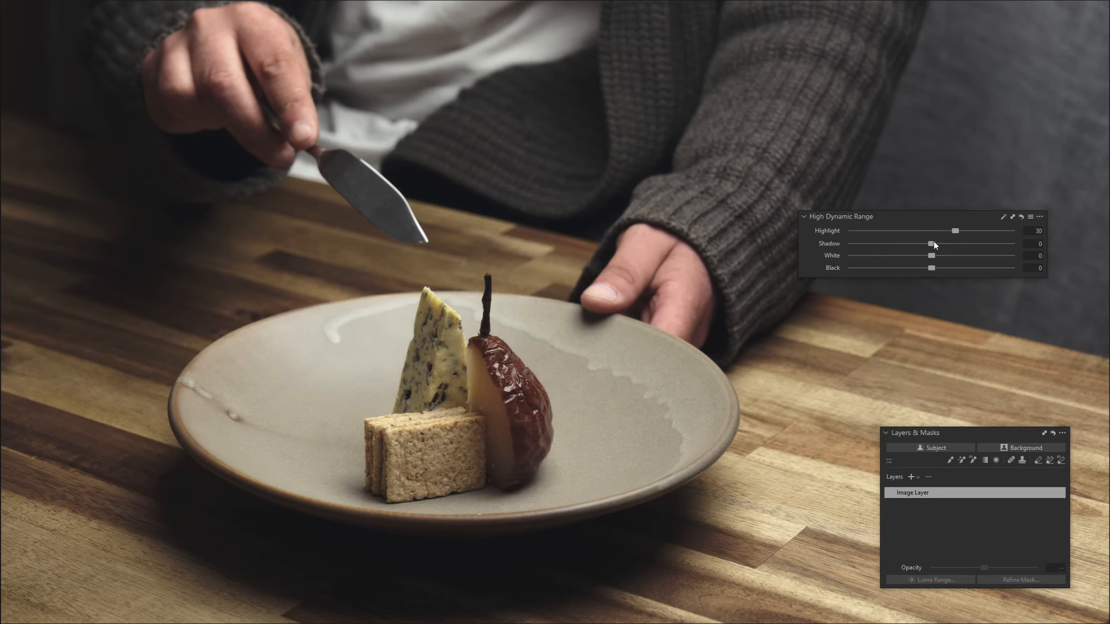
left_click_drag(934, 241, 939, 243)
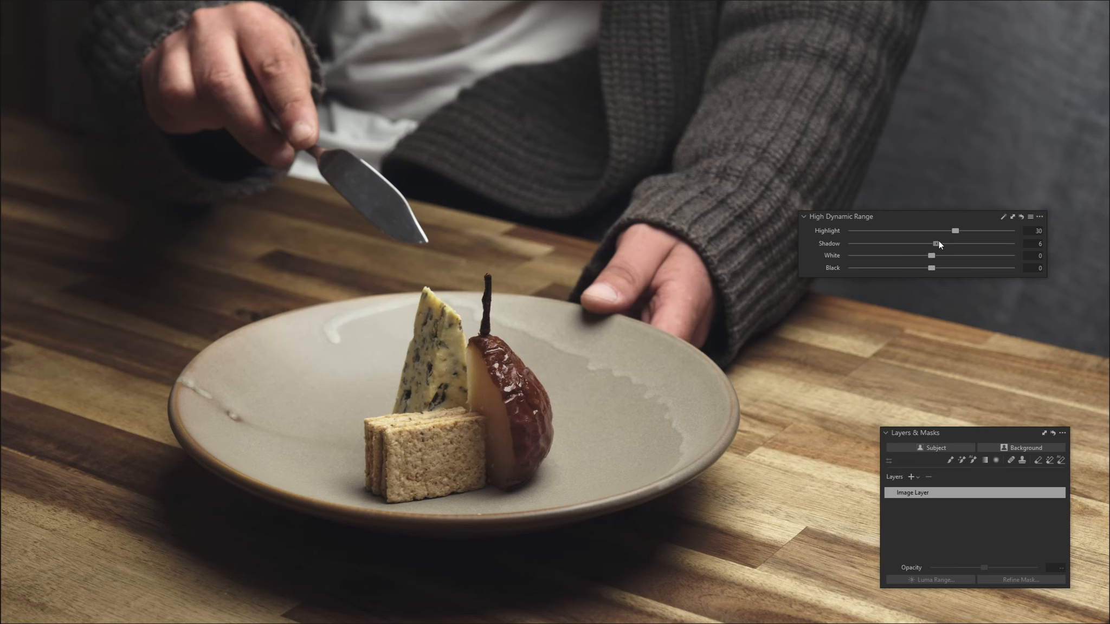